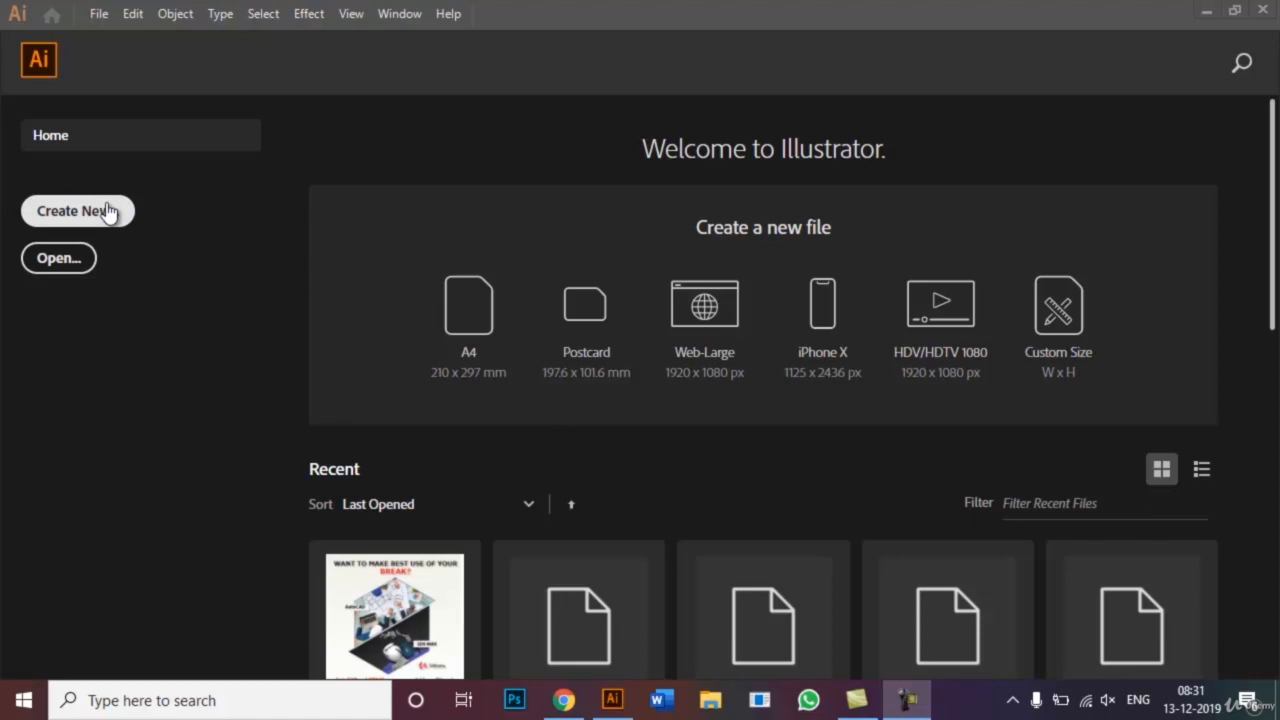
Step: Create a new A4 portrait document of 210 x 297 mm named Feather Tool
{"action": "left_click", "coordinate": [108, 211]}
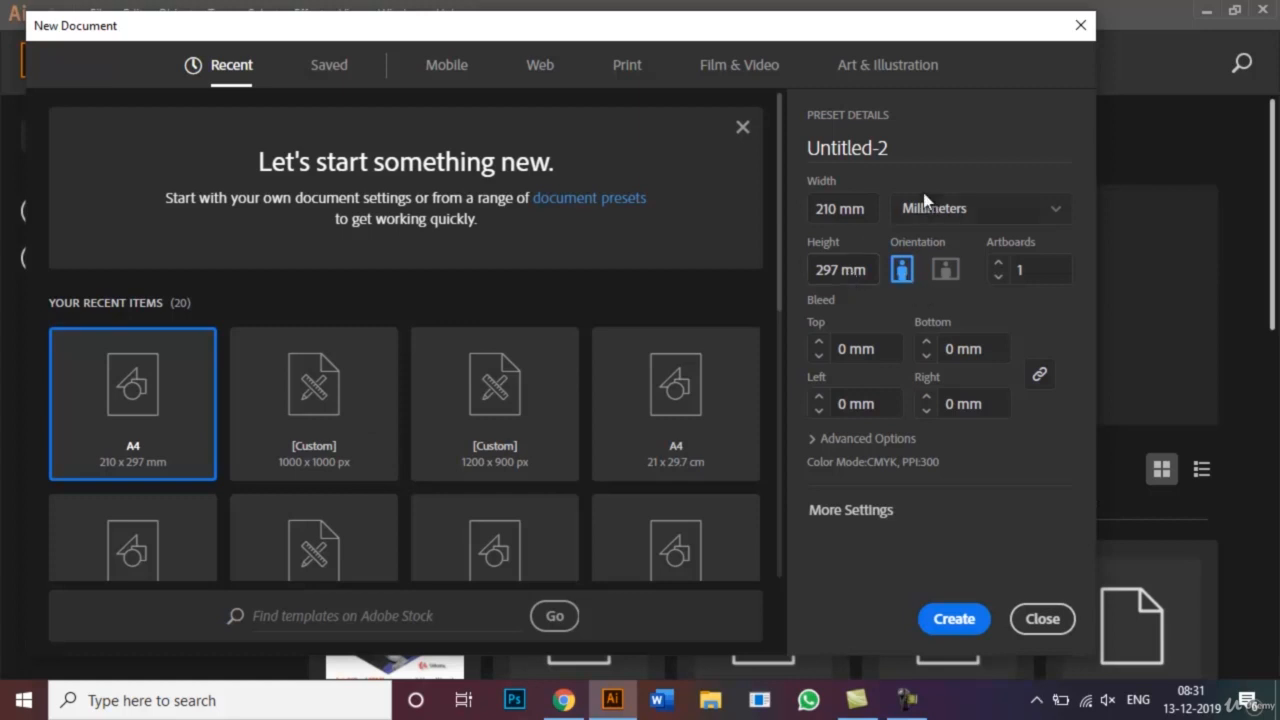
{"action": "left_click_drag", "start_coordinate": [899, 145], "coordinate": [786, 136]}
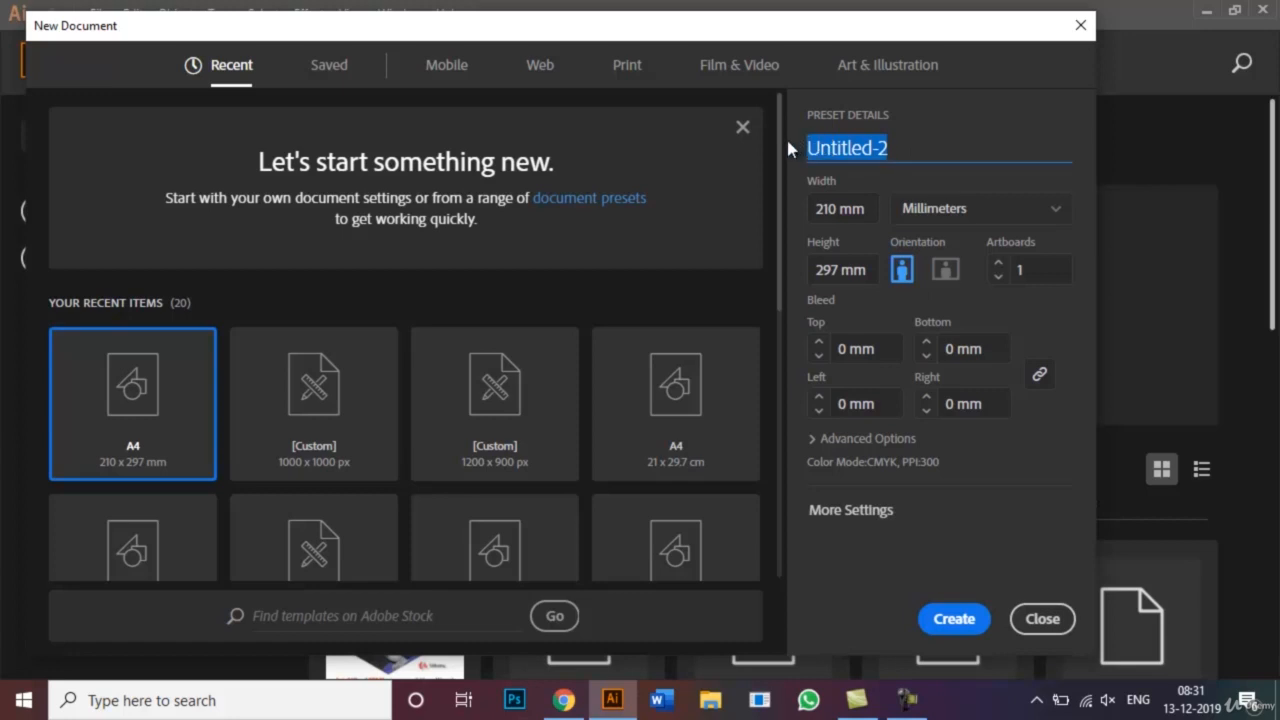
{"action": "key", "text": "BackSpace"}
{"action": "type", "text": "Fe"}
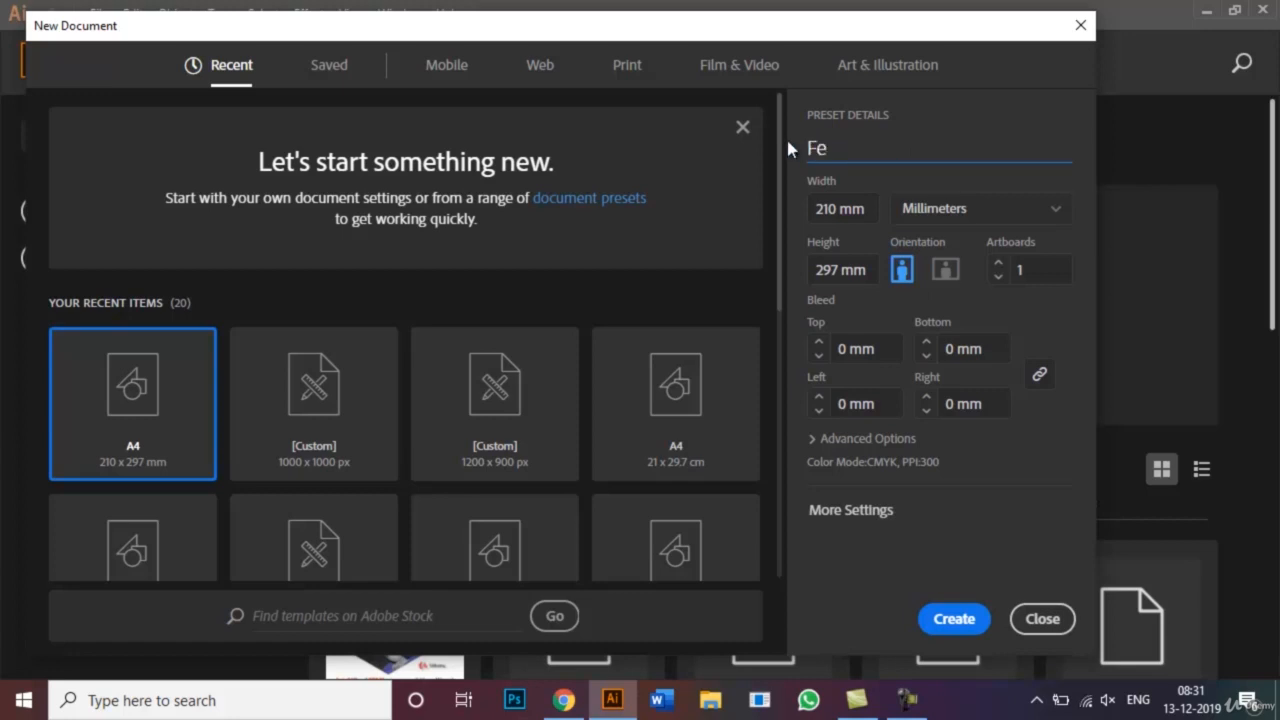
{"action": "type", "text": "ather Tool"}
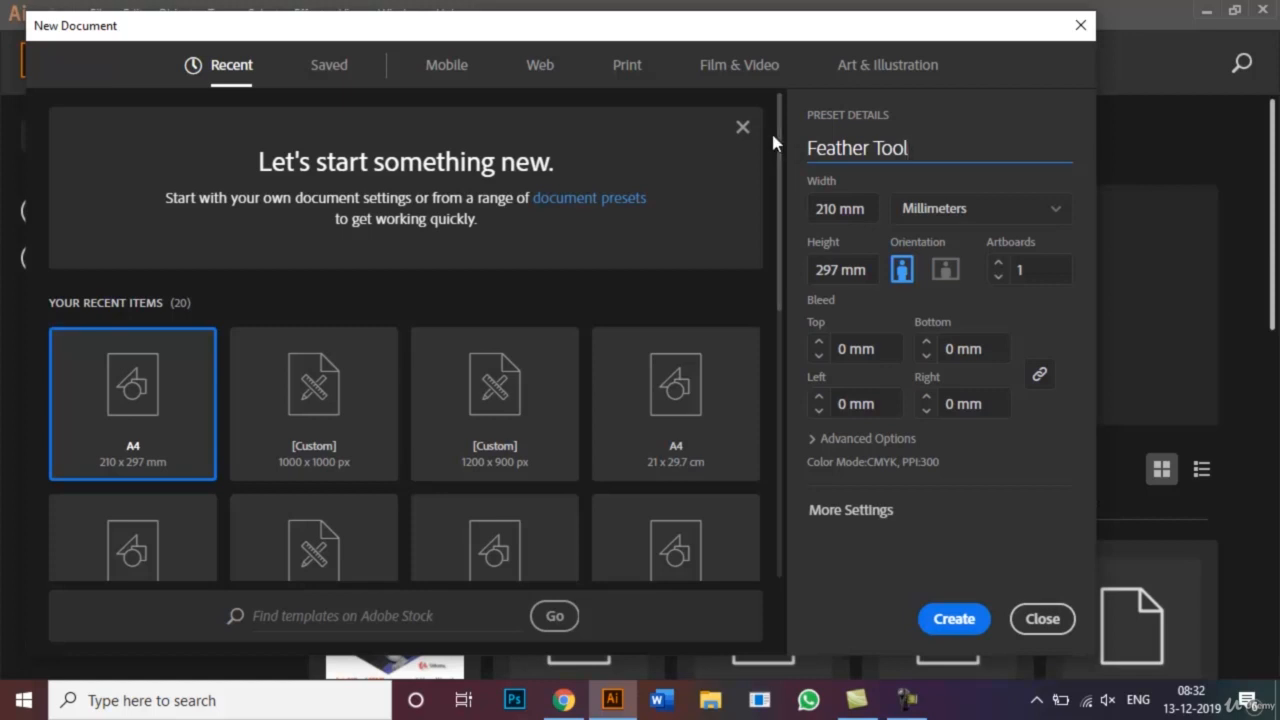
{"action": "mouse_move", "coordinate": [780, 141]}
{"action": "left_mouse_down"}
{"action": "mouse_move", "coordinate": [782, 296]}
{"action": "mouse_move", "coordinate": [779, 153]}
{"action": "left_mouse_up"}
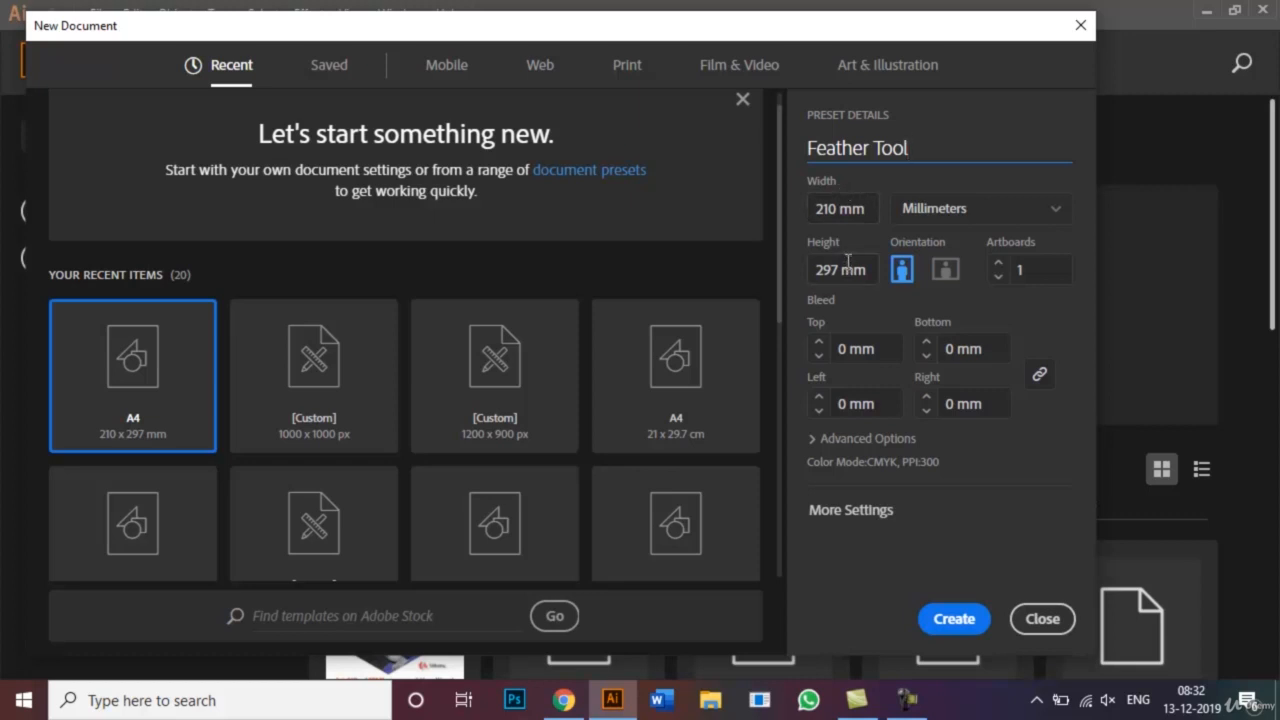
{"action": "left_click", "coordinate": [952, 619]}
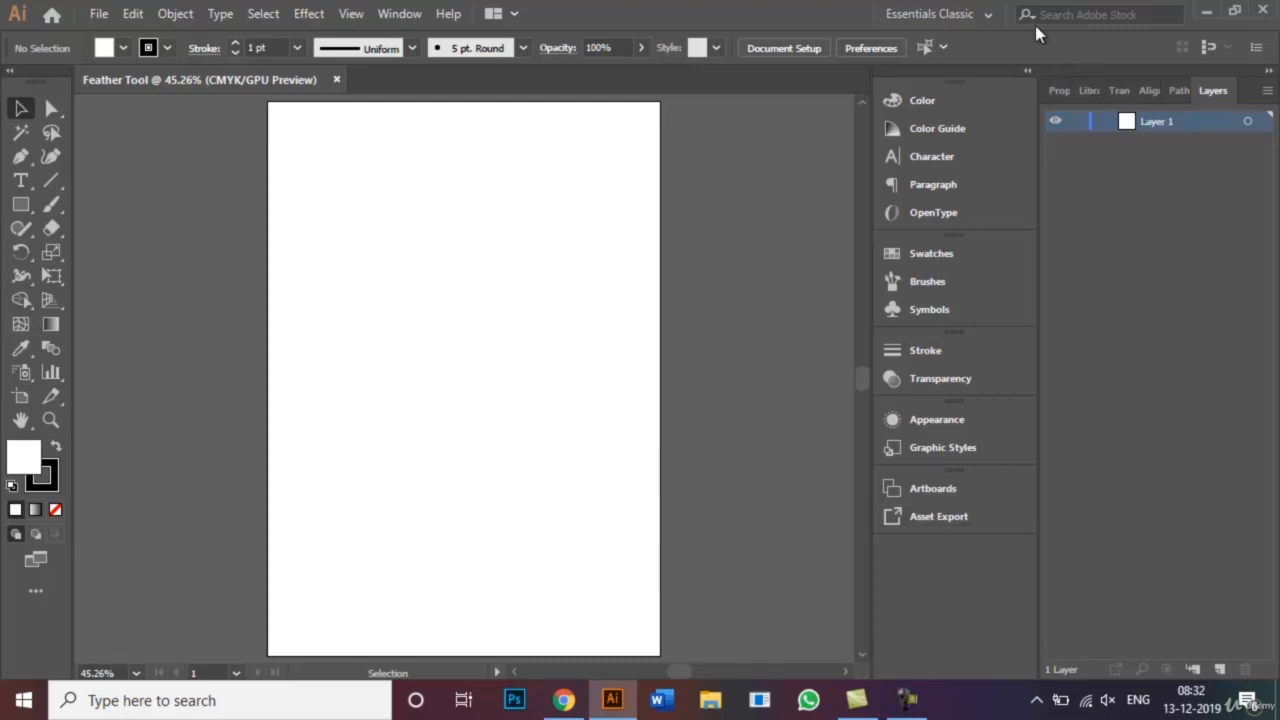
{"action": "left_click", "coordinate": [985, 15]}
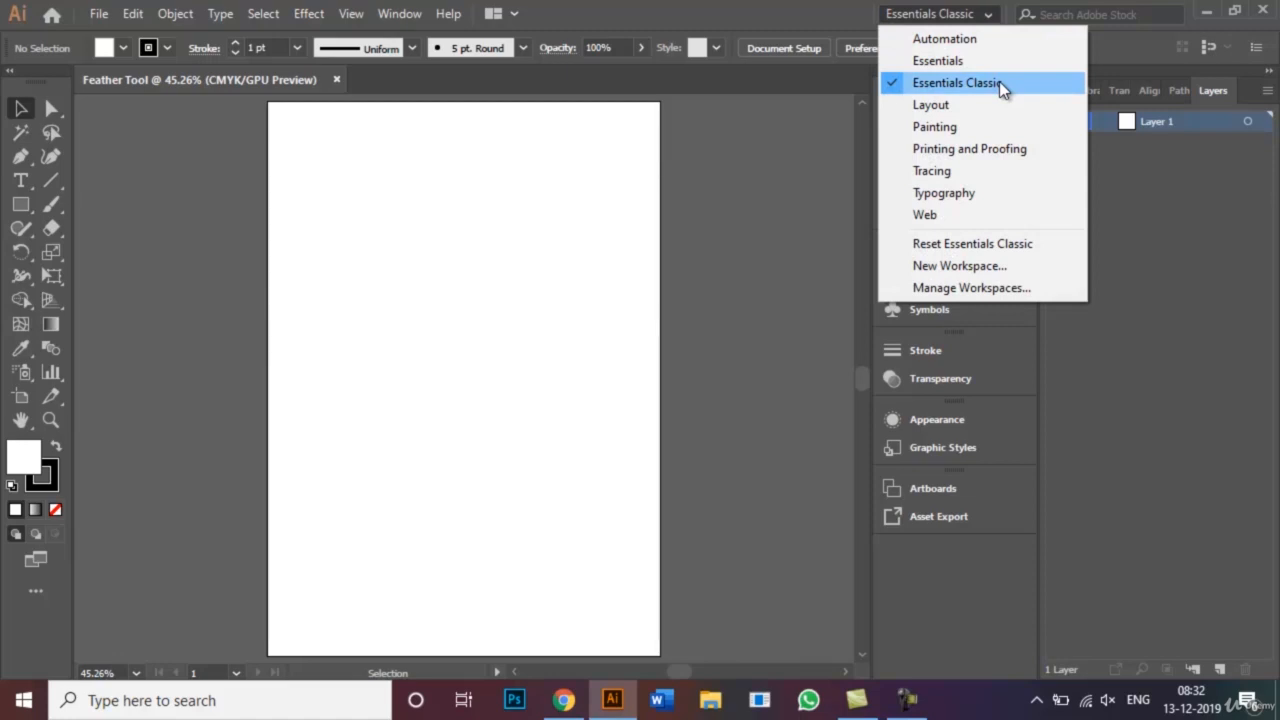
{"action": "left_click", "coordinate": [966, 12]}
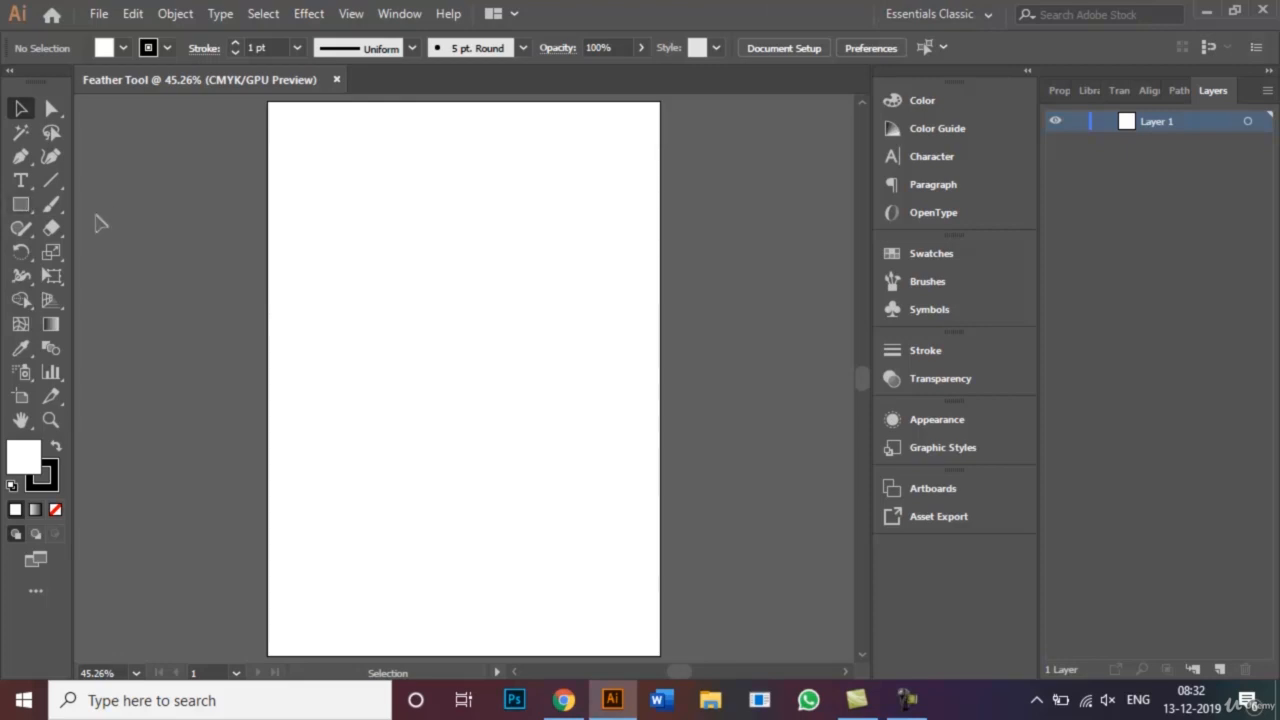
Step: Draw a wide rectangle across the upper part of the artboard and fill it with dark blue
{"action": "left_click", "coordinate": [22, 206]}
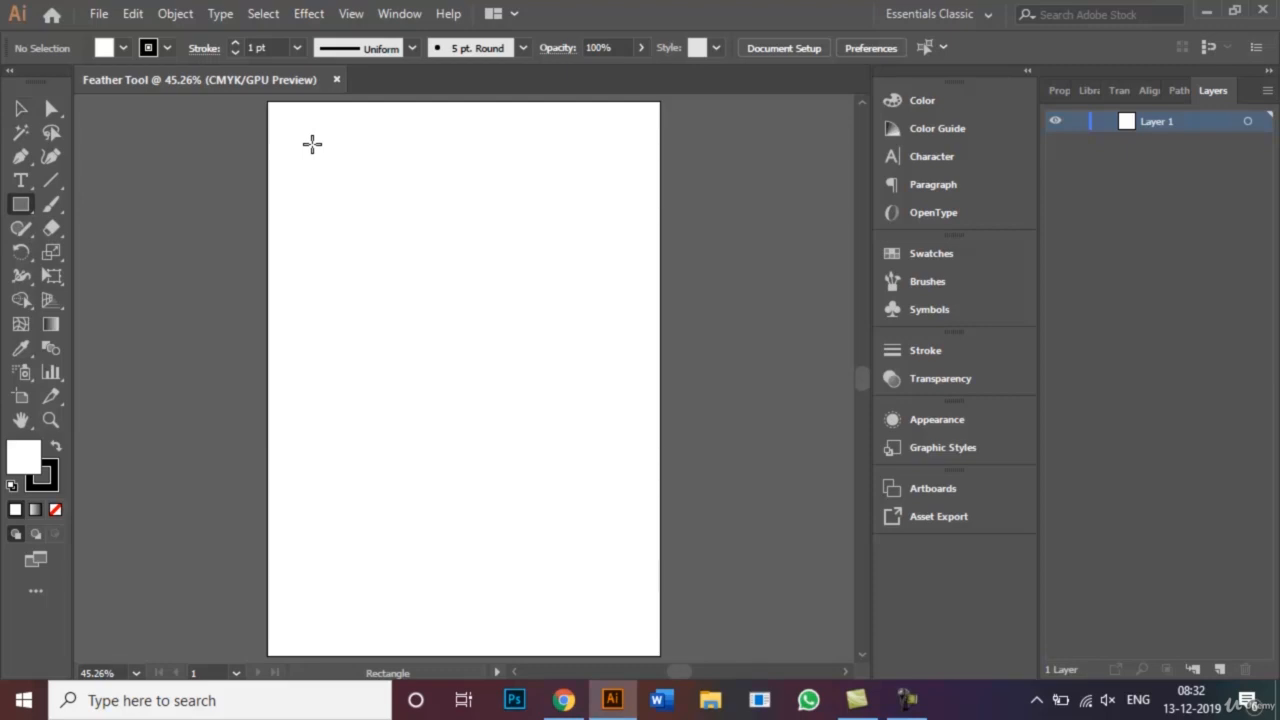
{"action": "left_click_drag", "start_coordinate": [312, 144], "coordinate": [622, 341]}
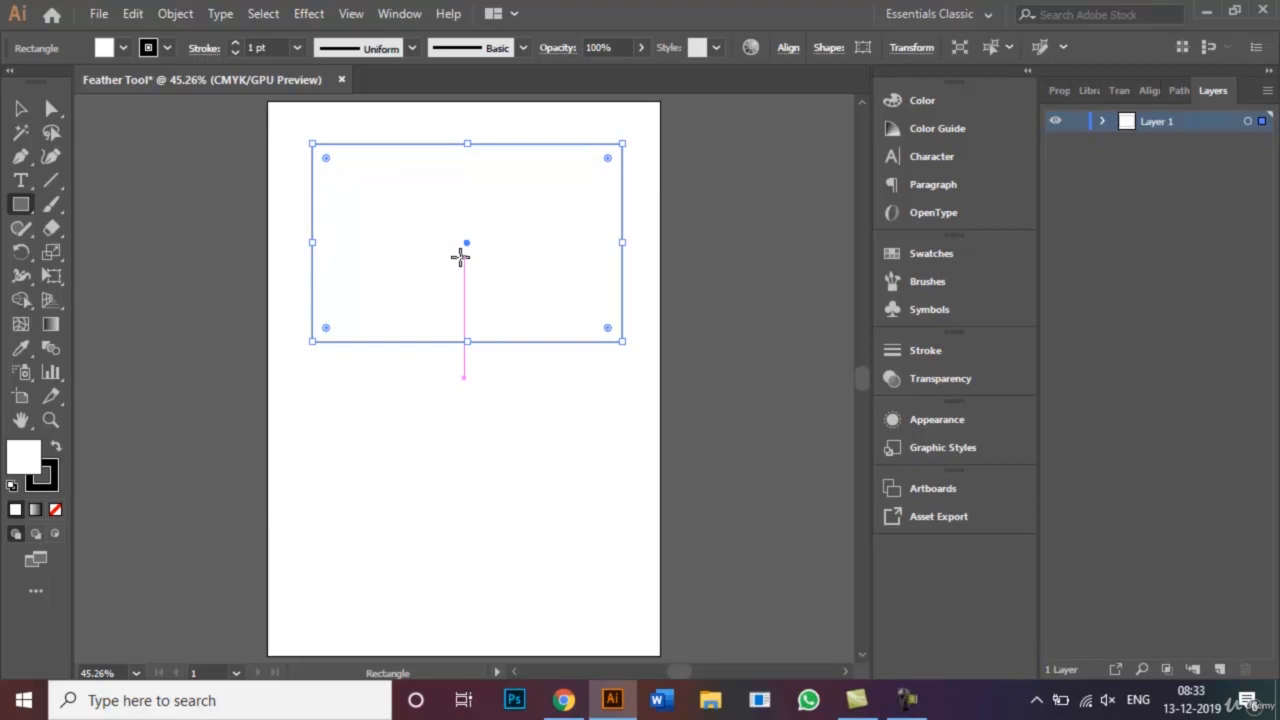
{"action": "left_click", "coordinate": [123, 48]}
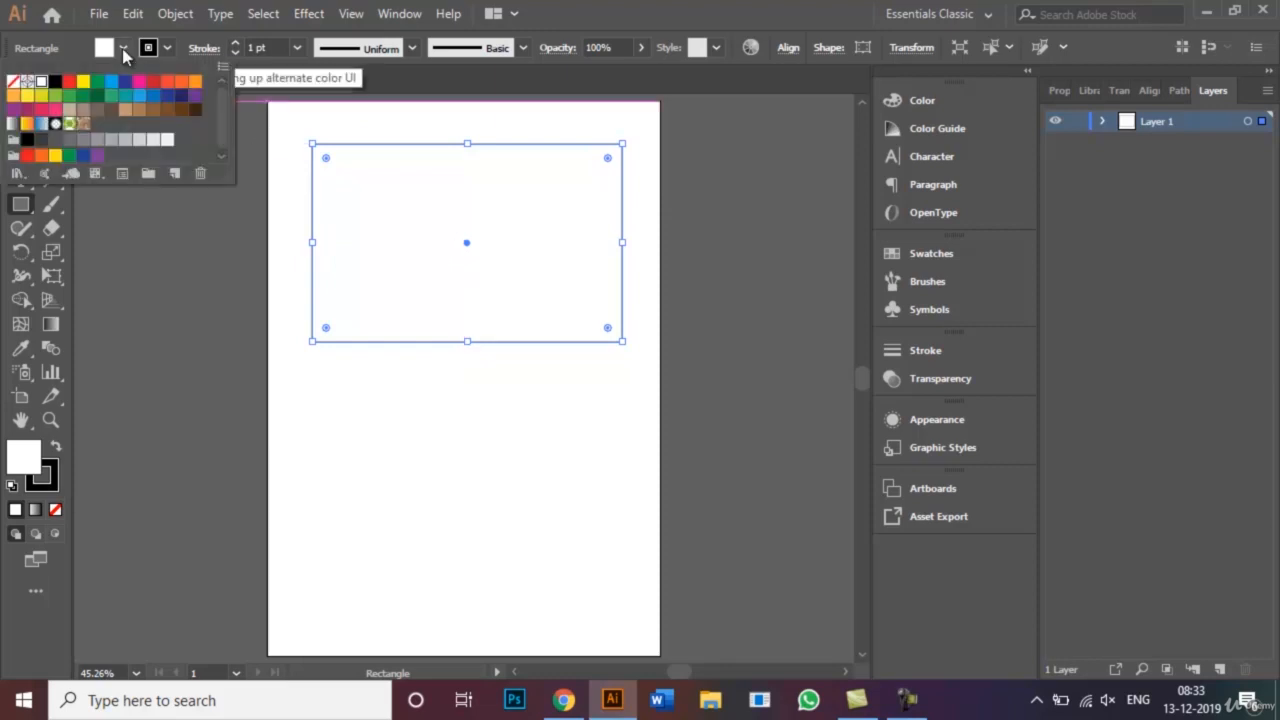
{"action": "left_click", "coordinate": [125, 82]}
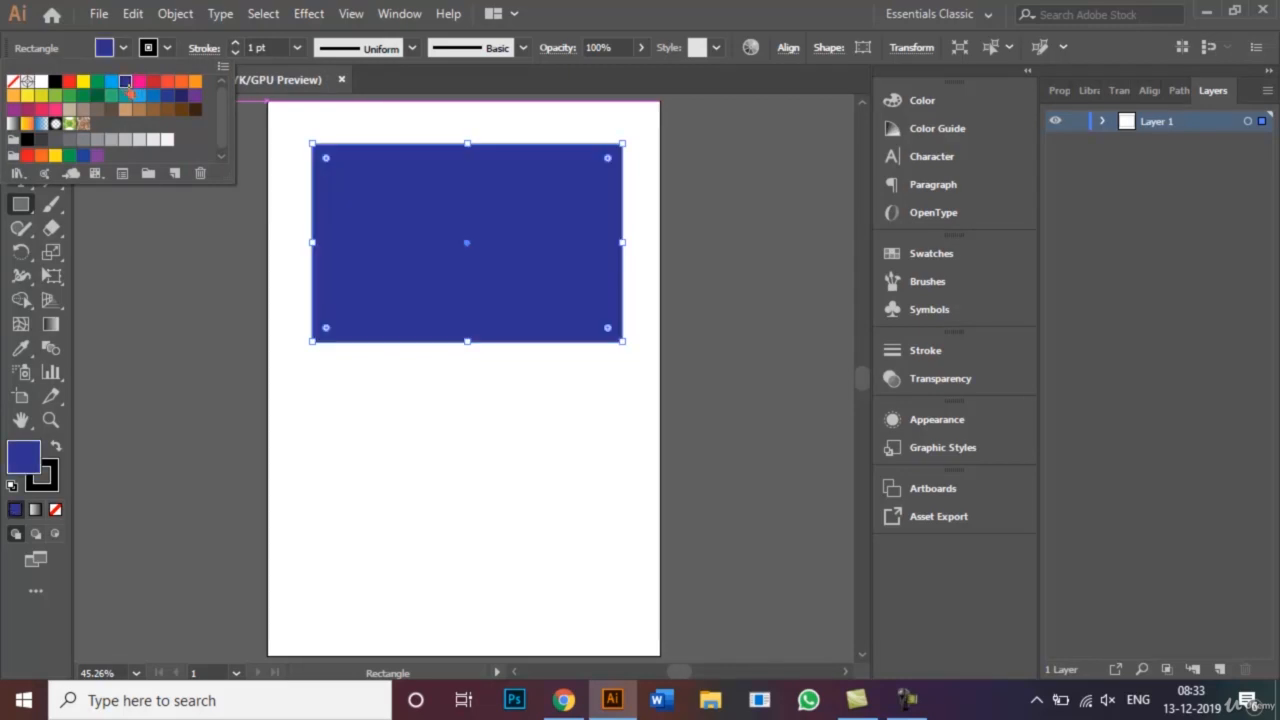
{"action": "left_click", "coordinate": [180, 246]}
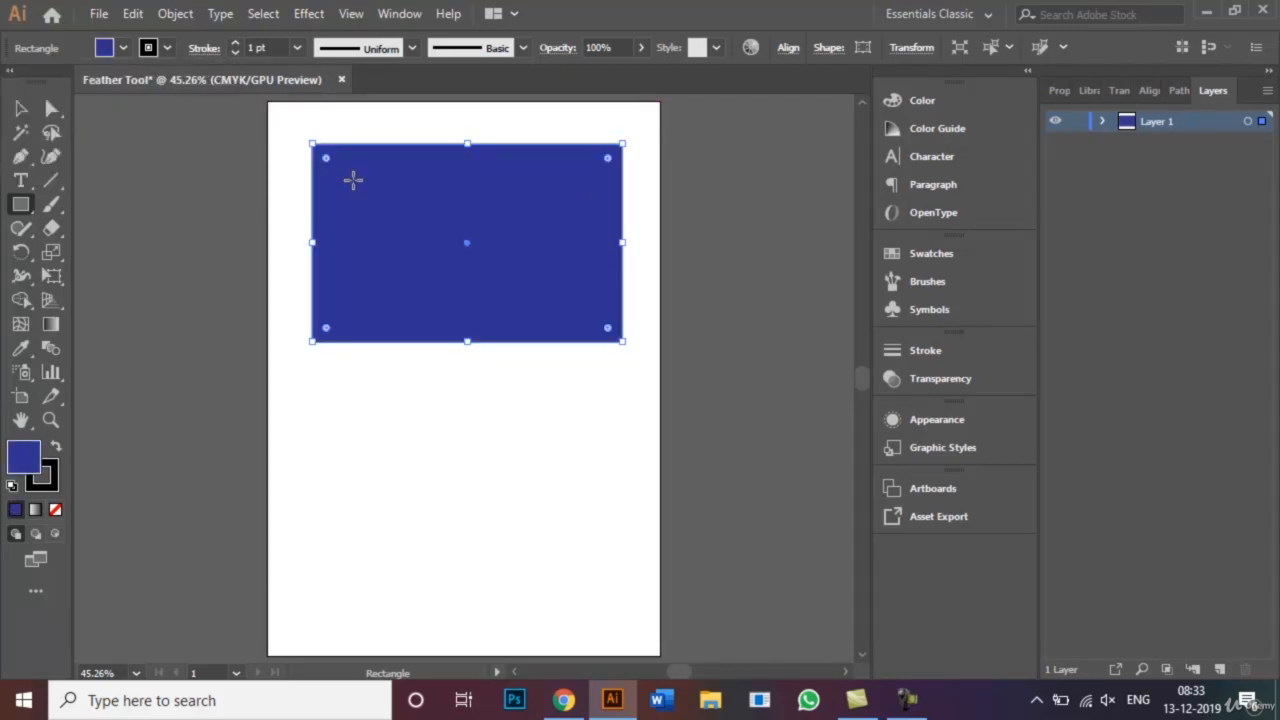
Step: Draw a smaller rectangle inside the blue one and fill it with yellow
{"action": "left_click_drag", "start_coordinate": [353, 180], "coordinate": [587, 306]}
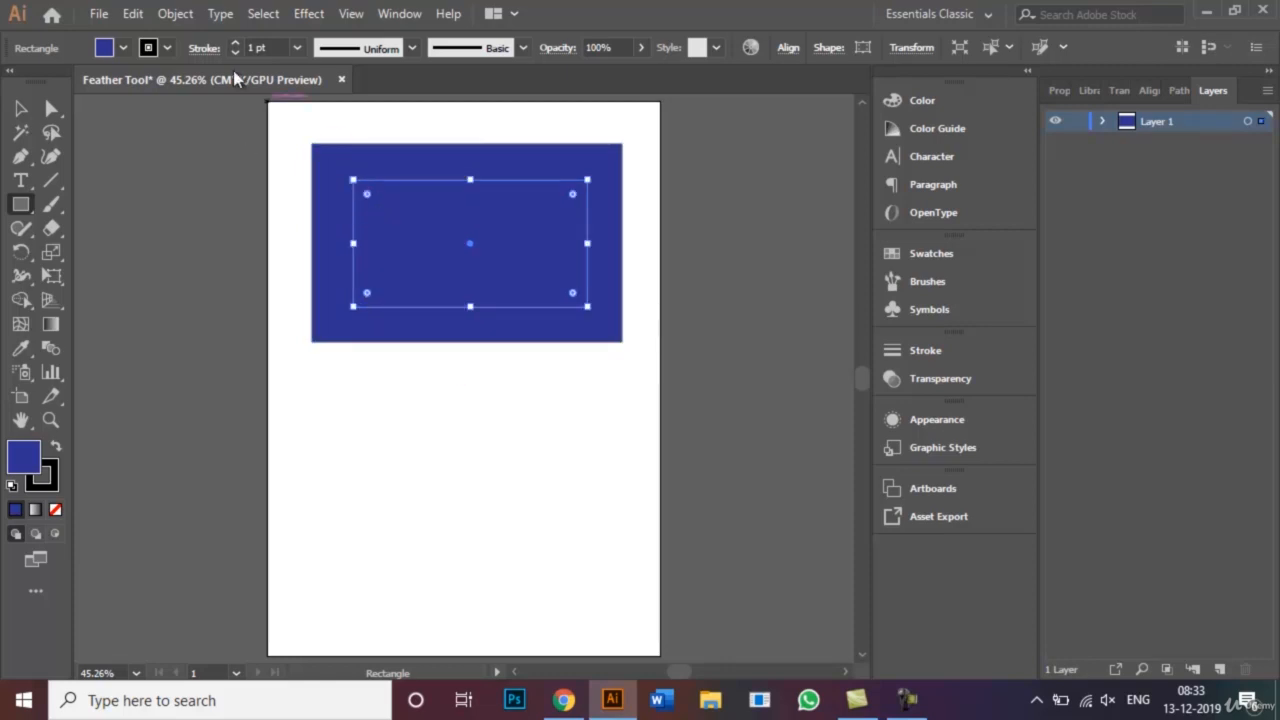
{"action": "left_click", "coordinate": [124, 47]}
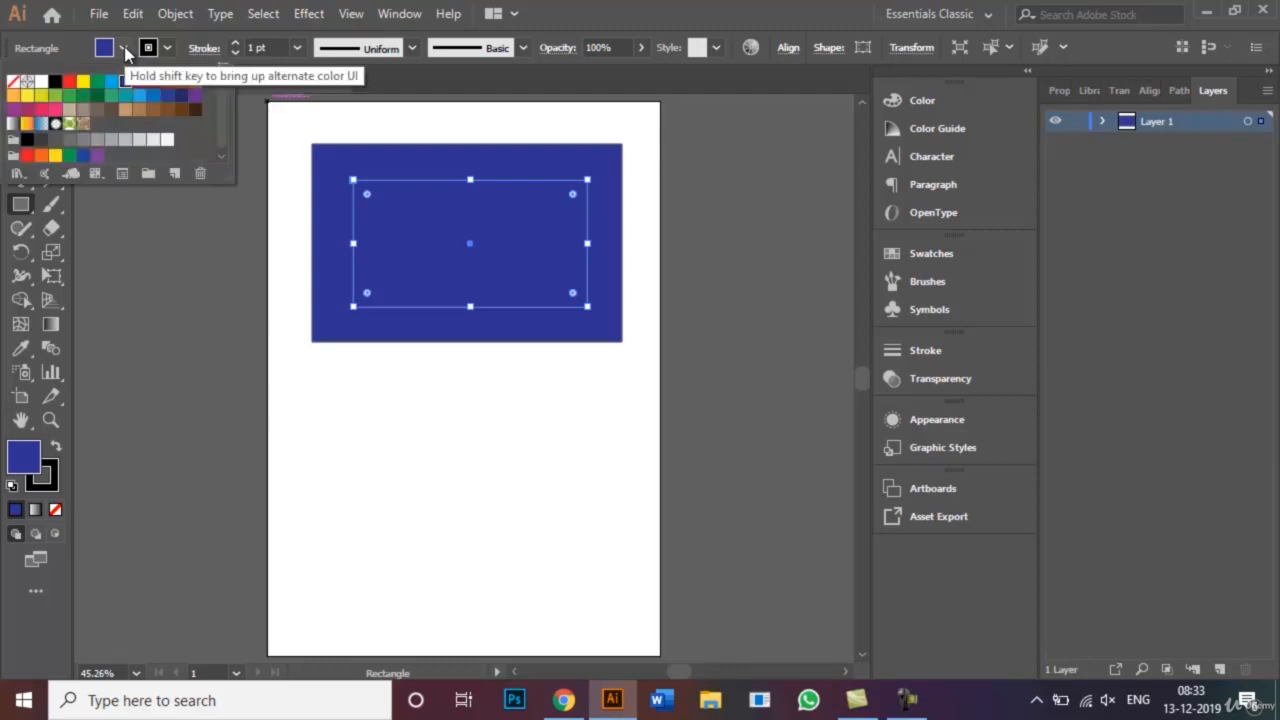
{"action": "left_click", "coordinate": [26, 97]}
{"action": "left_click", "coordinate": [182, 267]}
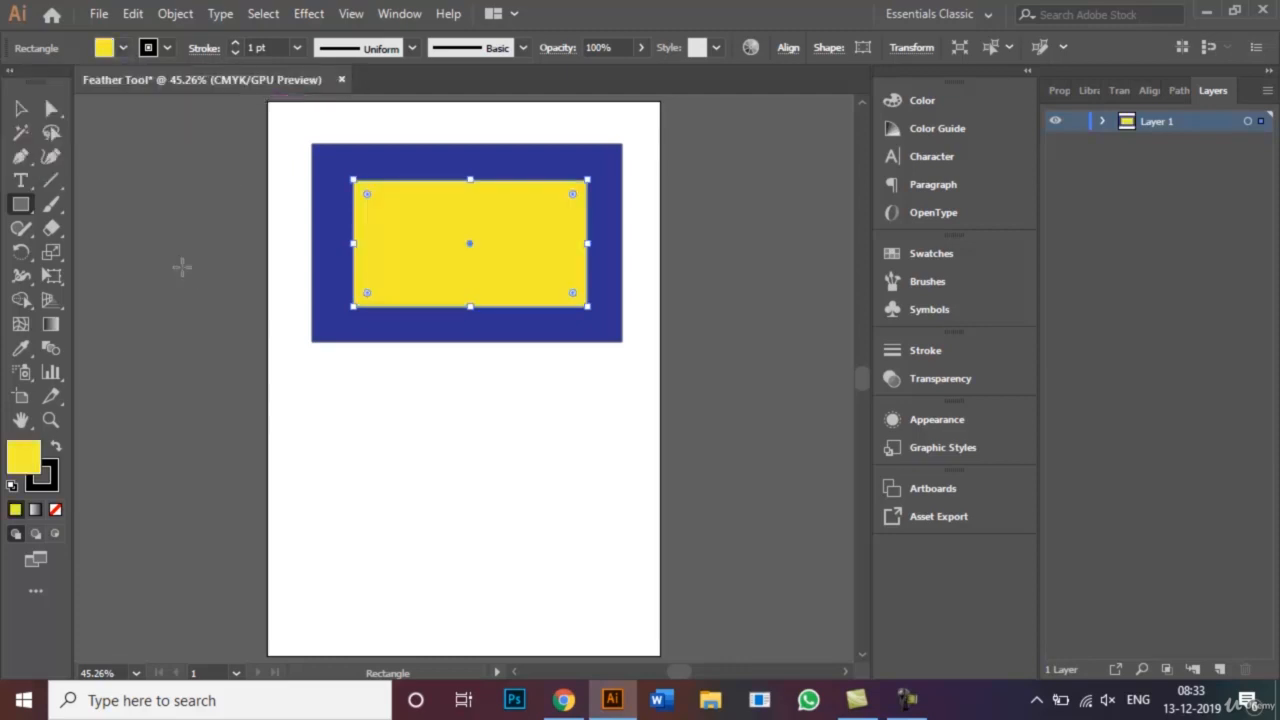
Step: Apply a Feather effect with a 6 mm radius and preview enabled to both rectangles, and deselect them
{"action": "left_click", "coordinate": [22, 108]}
{"action": "left_click", "coordinate": [287, 452]}
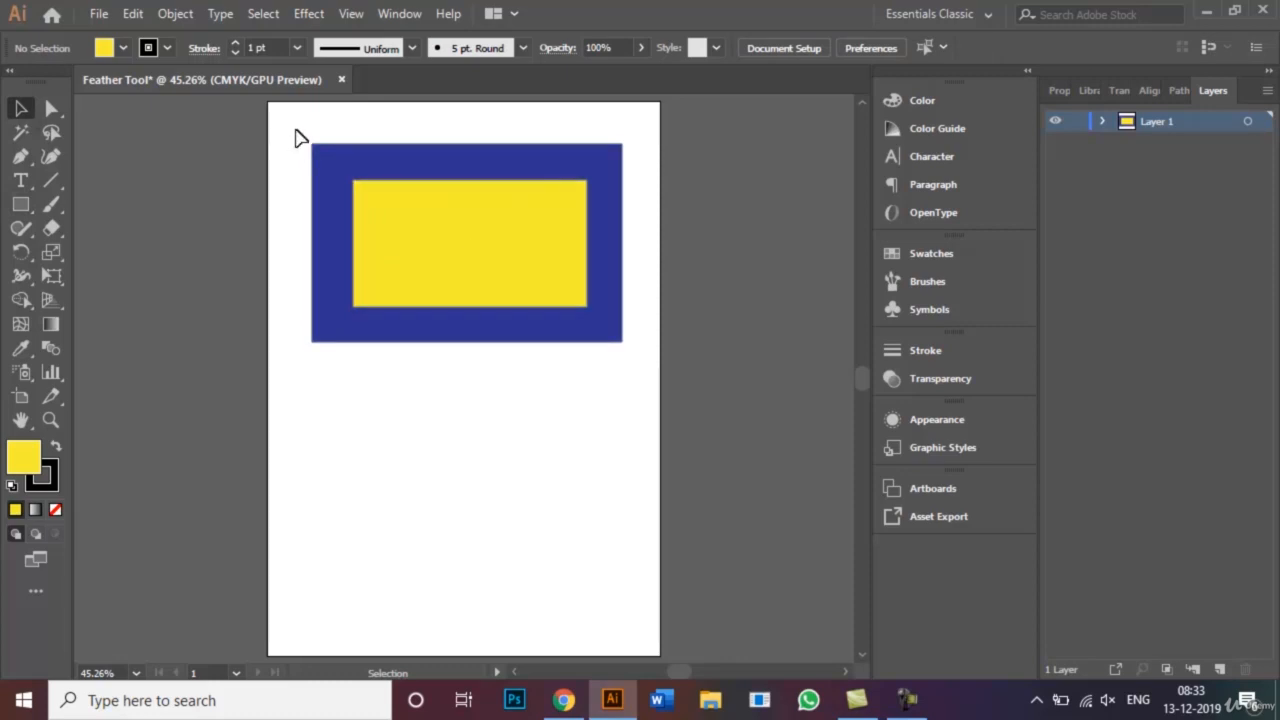
{"action": "left_click_drag", "start_coordinate": [295, 130], "coordinate": [641, 374]}
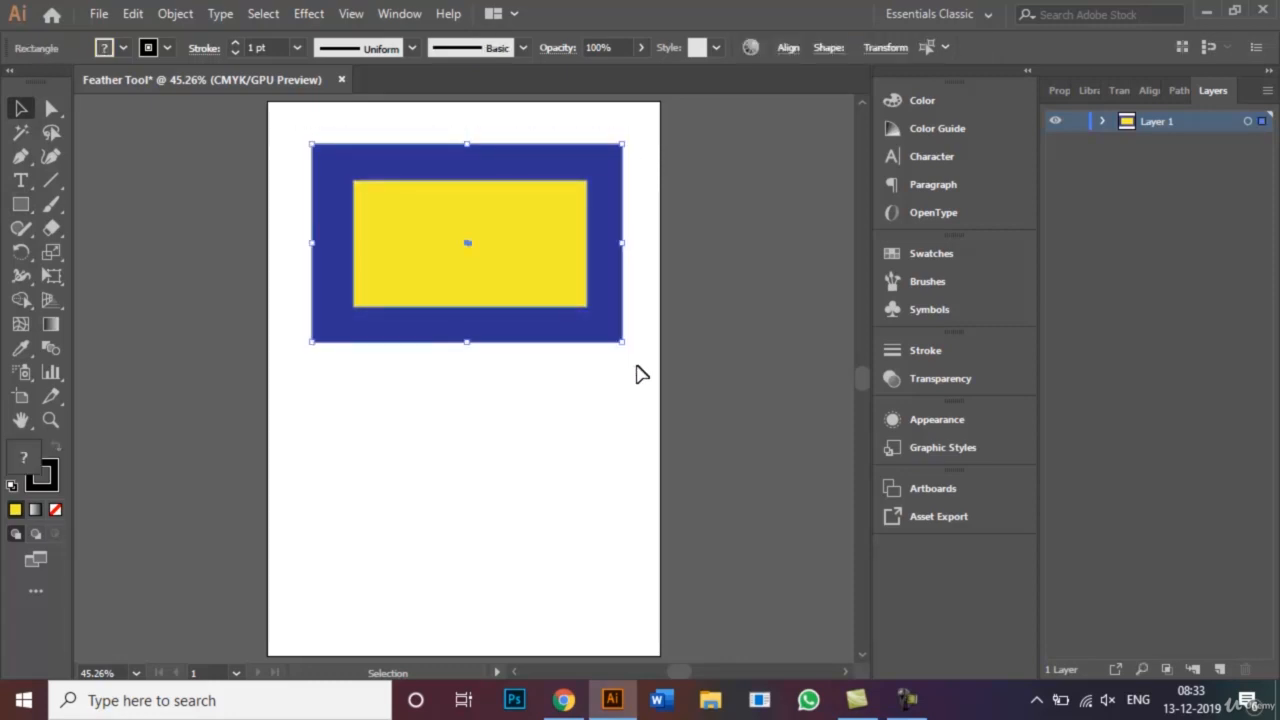
{"action": "left_click", "coordinate": [310, 16]}
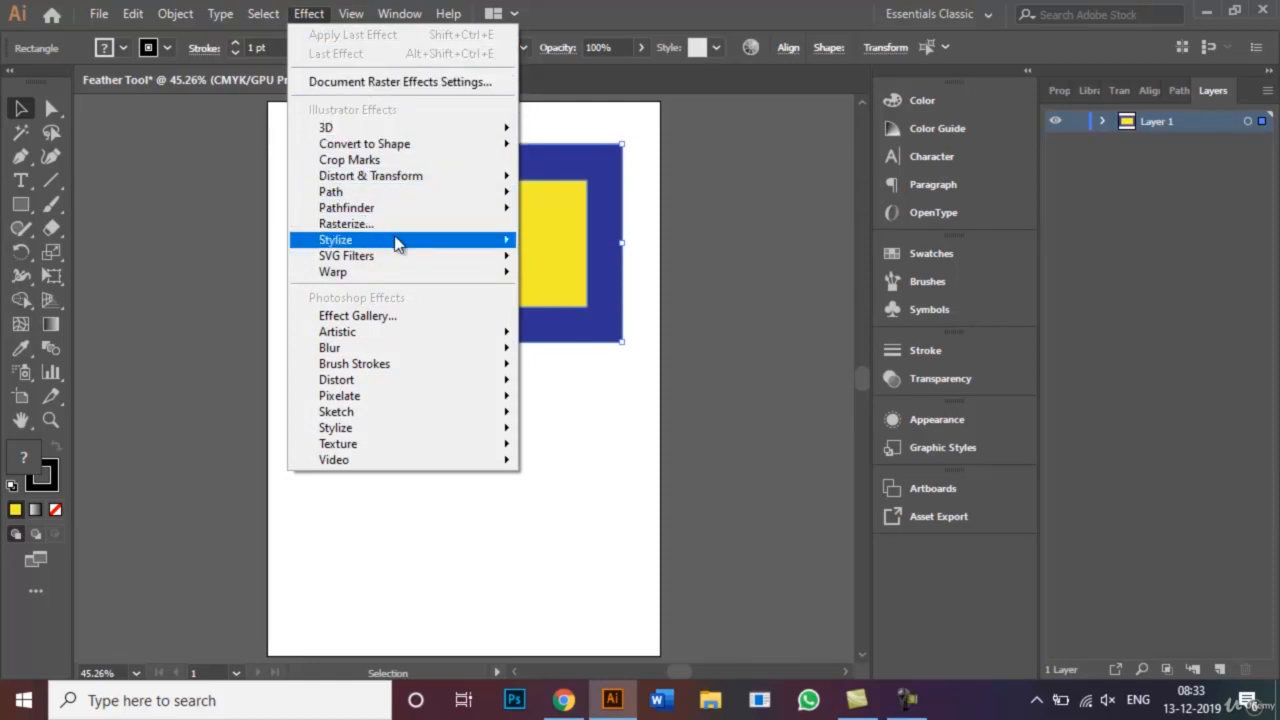
{"action": "mouse_move", "coordinate": [400, 243]}
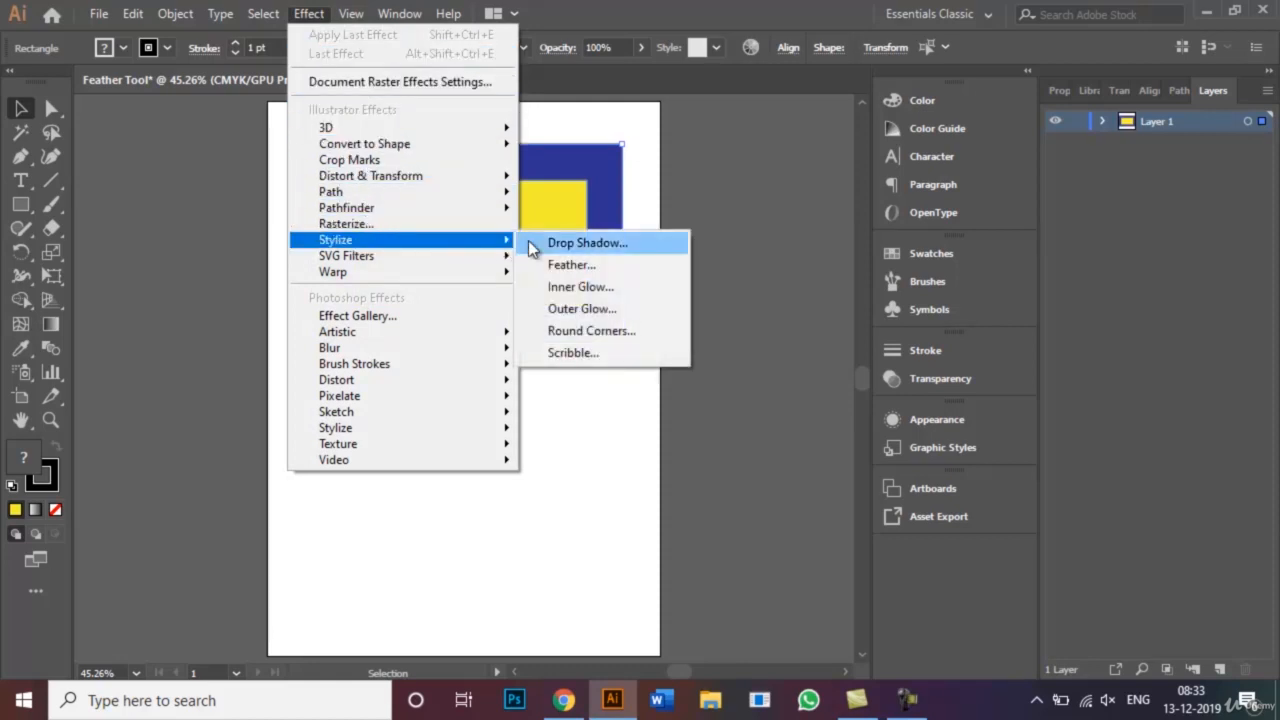
{"action": "left_click", "coordinate": [570, 265]}
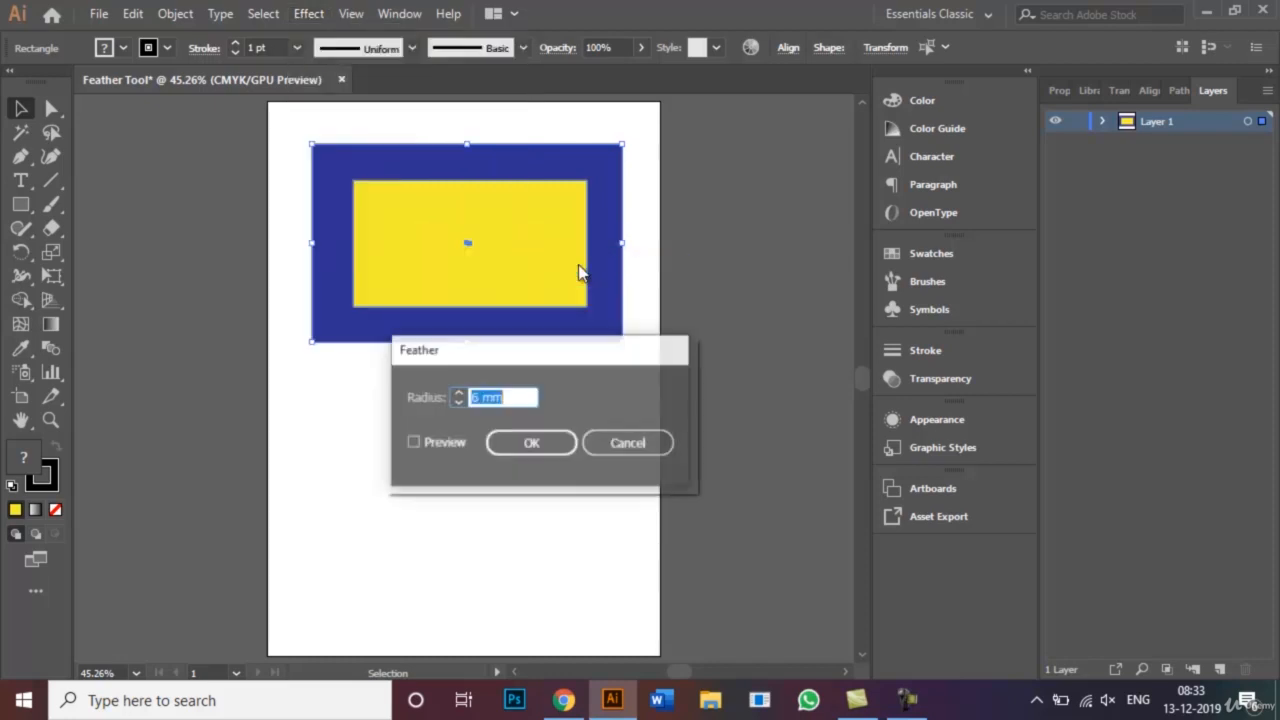
{"action": "left_click_drag", "start_coordinate": [590, 357], "coordinate": [530, 378]}
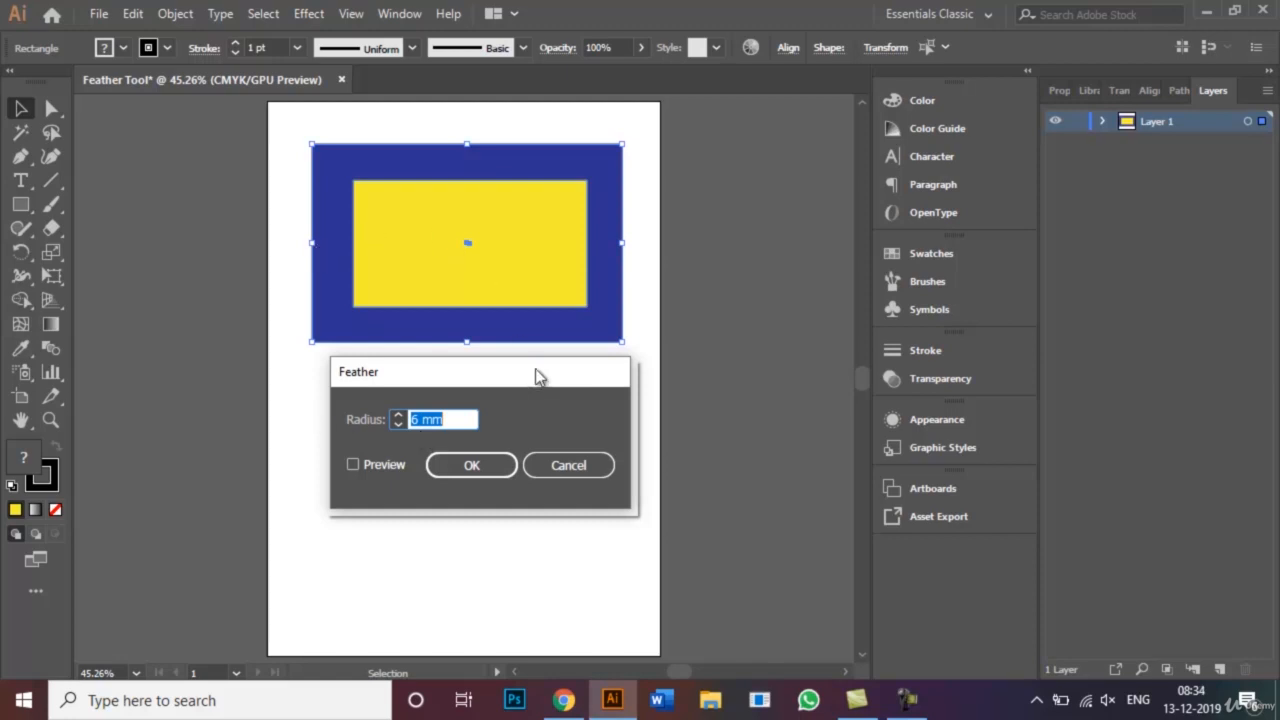
{"action": "left_click", "coordinate": [429, 416]}
{"action": "left_click", "coordinate": [352, 464]}
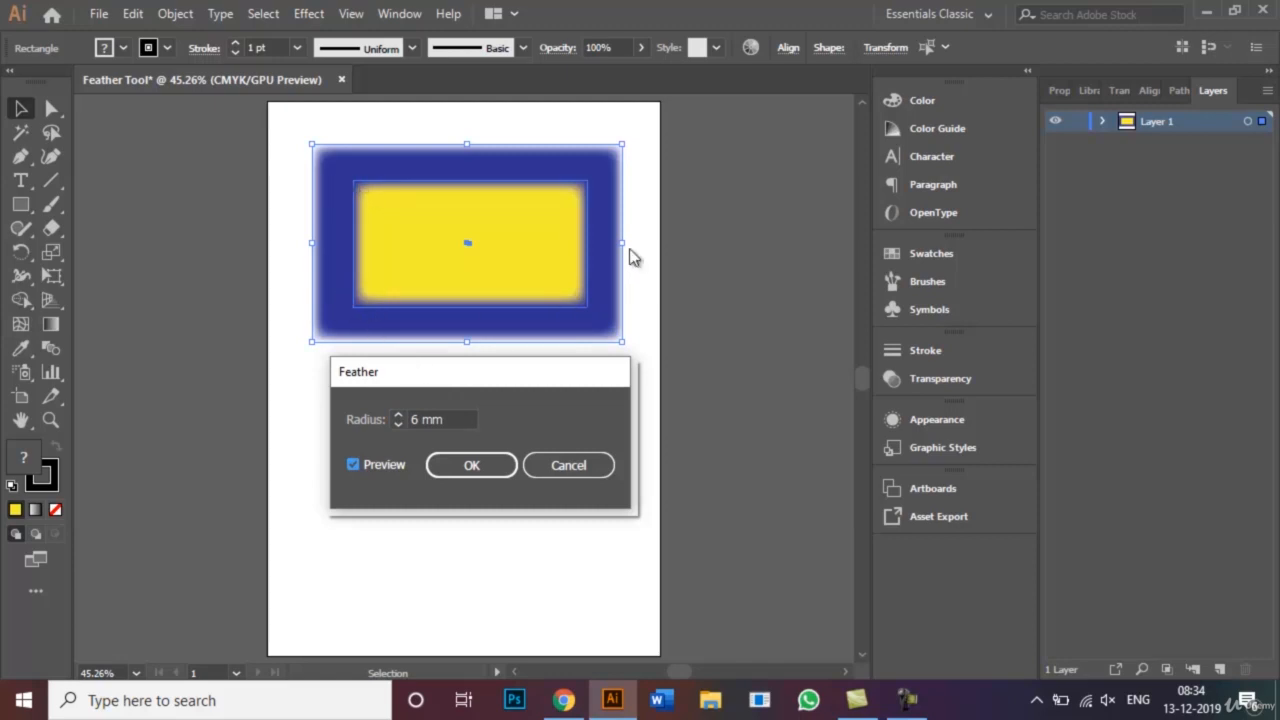
{"action": "left_click", "coordinate": [467, 468]}
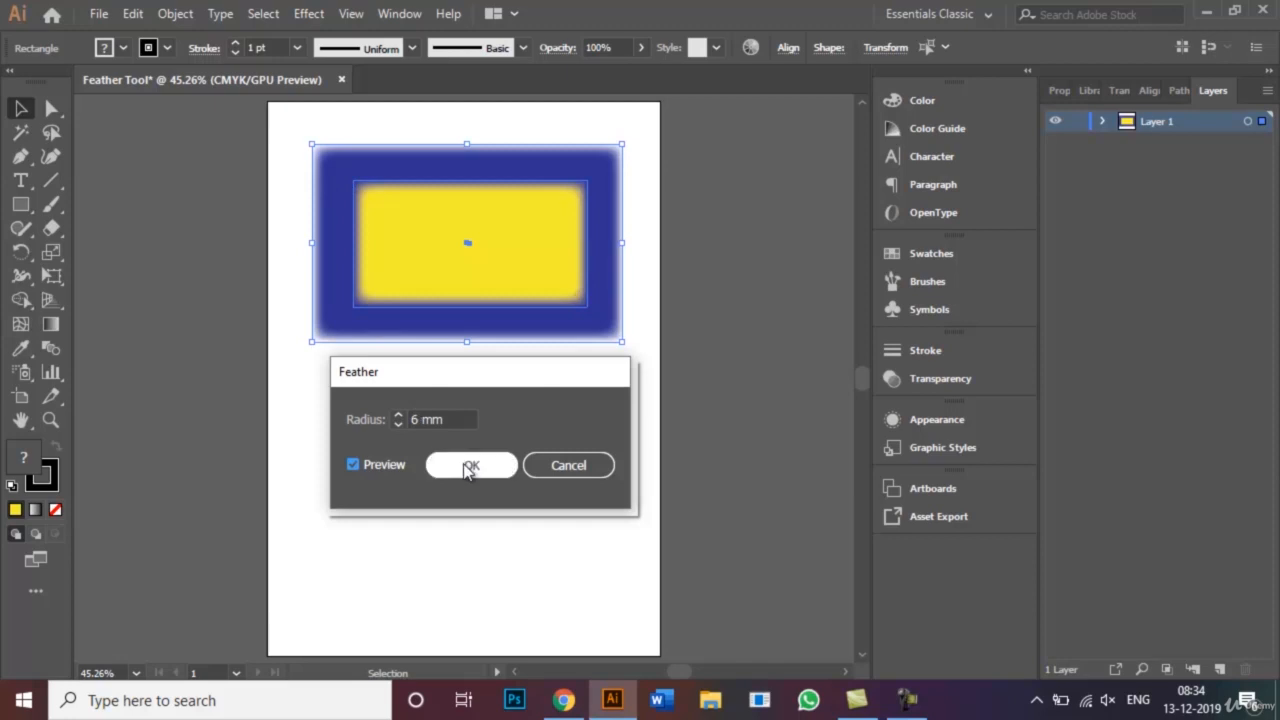
{"action": "left_click", "coordinate": [470, 468]}
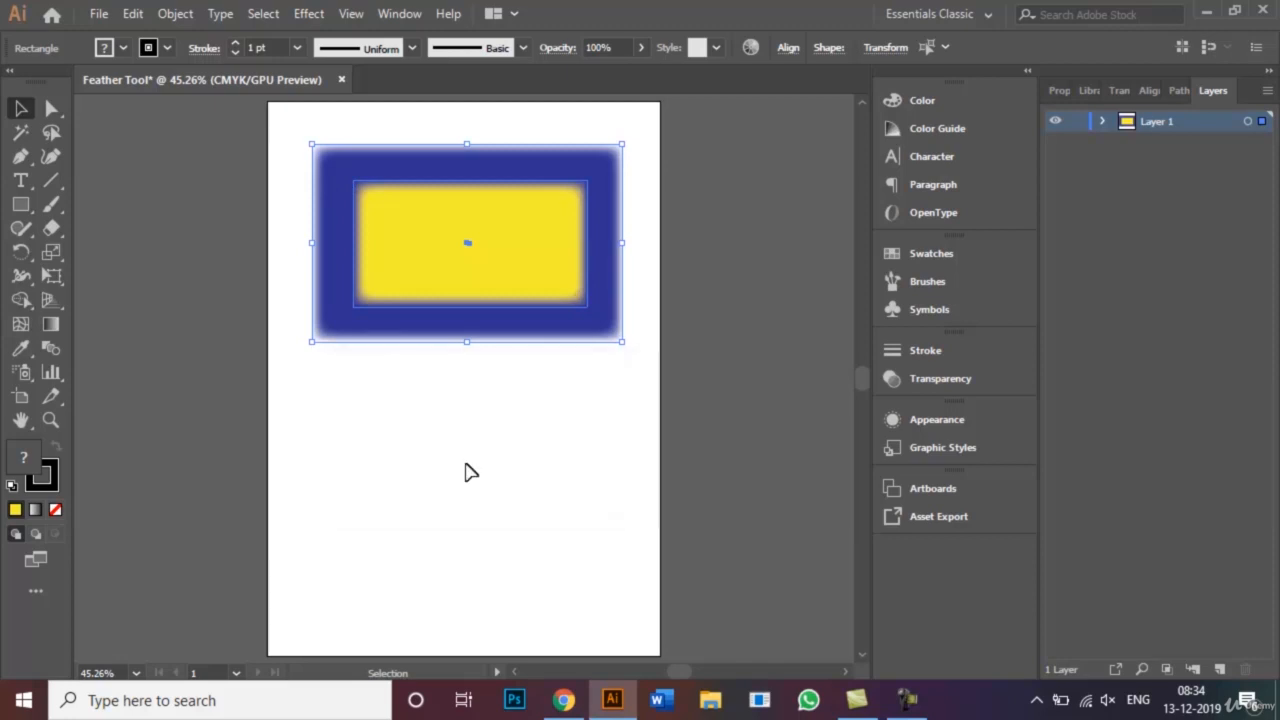
{"action": "left_click", "coordinate": [270, 208]}
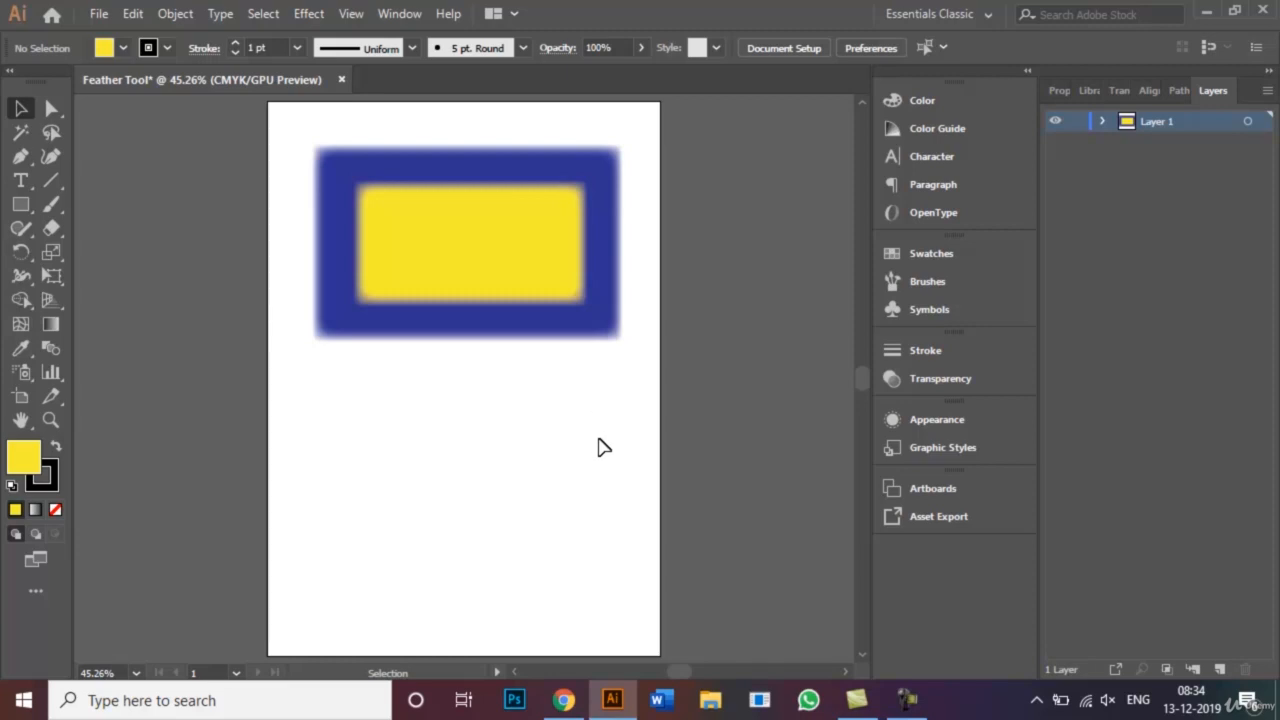
Step: Open Buddha.jpg from the Photos for Wix portfolio folder inside the Graphic Designing Course folder on the desktop
{"action": "left_click", "coordinate": [97, 17]}
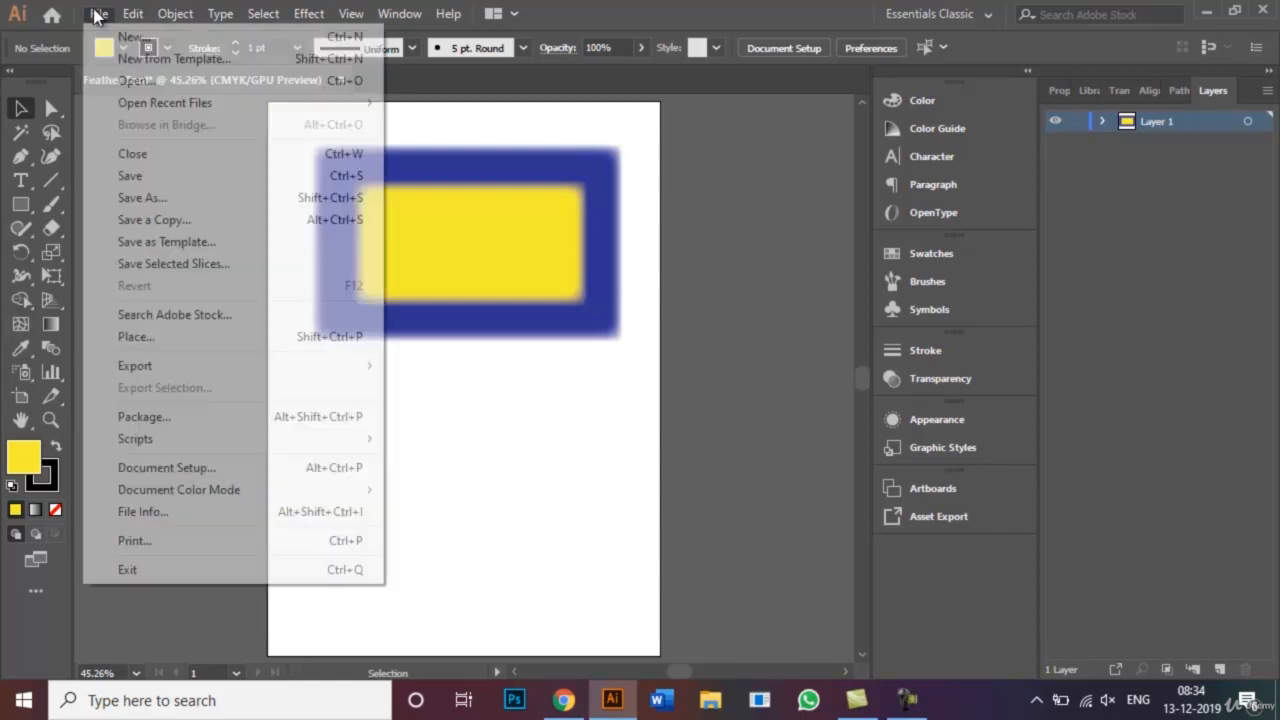
{"action": "left_click", "coordinate": [161, 86]}
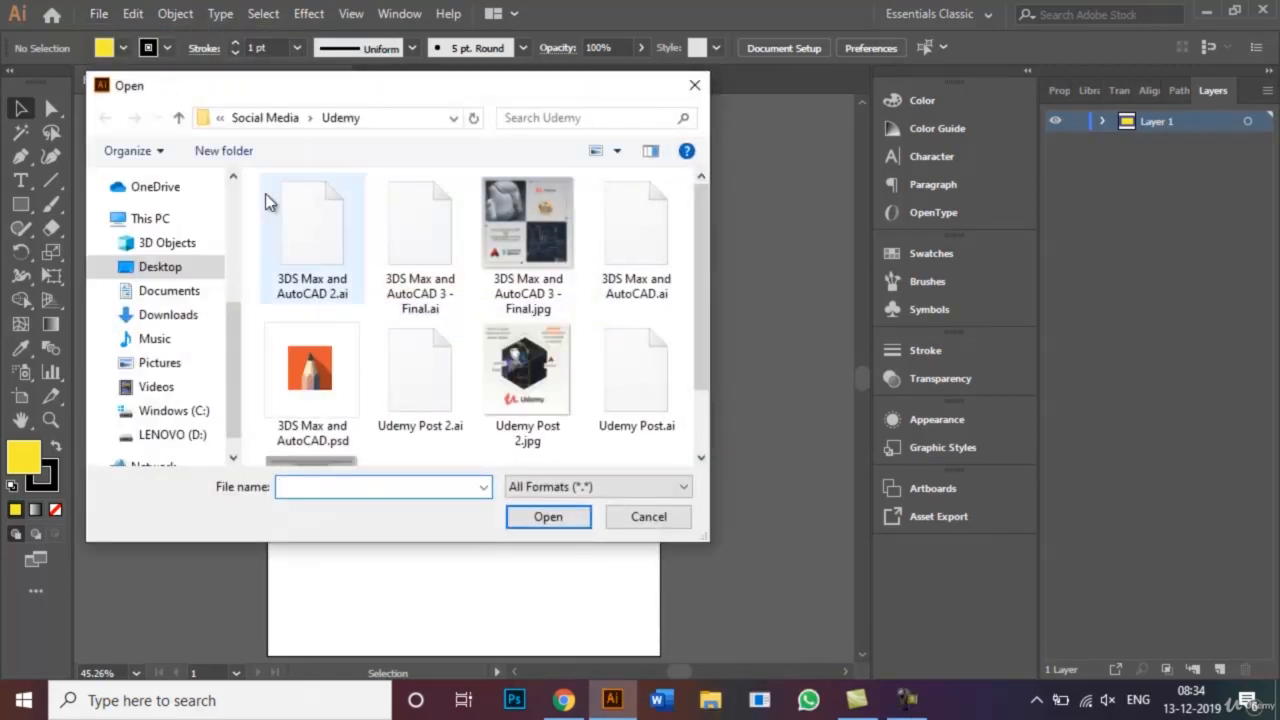
{"action": "scroll", "coordinate": [231, 332], "scroll_direction": "up", "scroll_amount": 4}
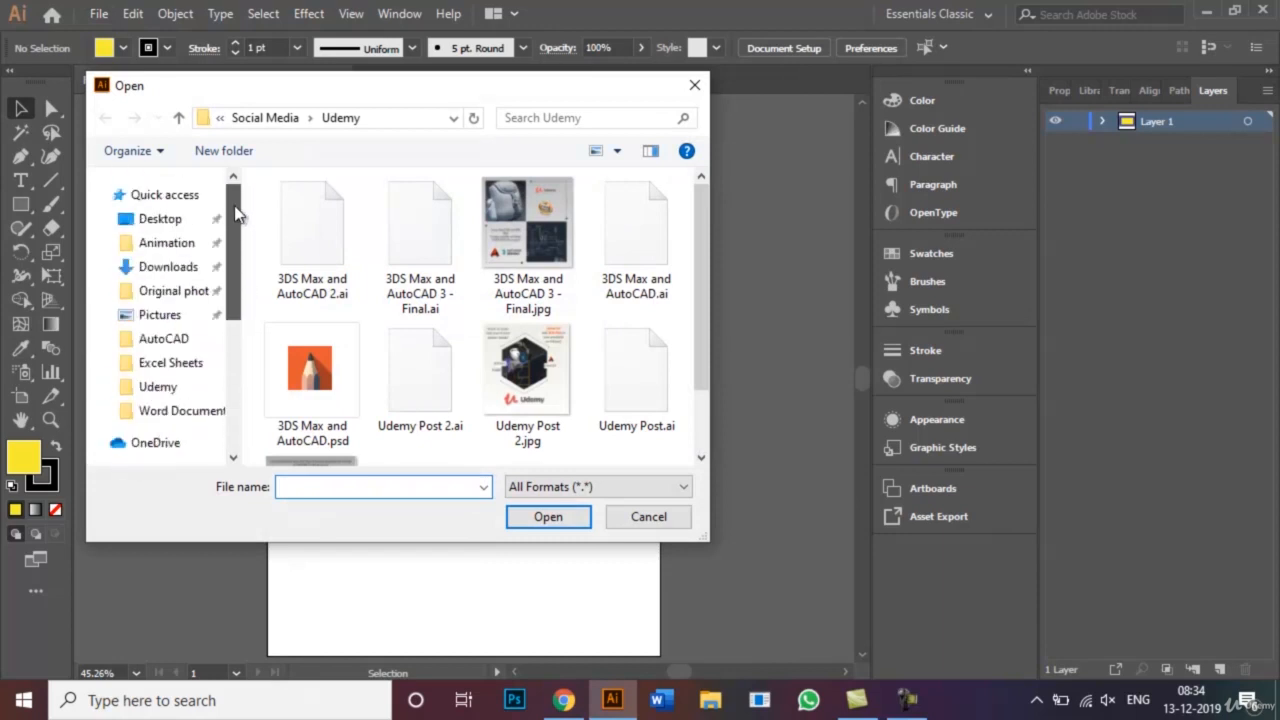
{"action": "left_click", "coordinate": [160, 218]}
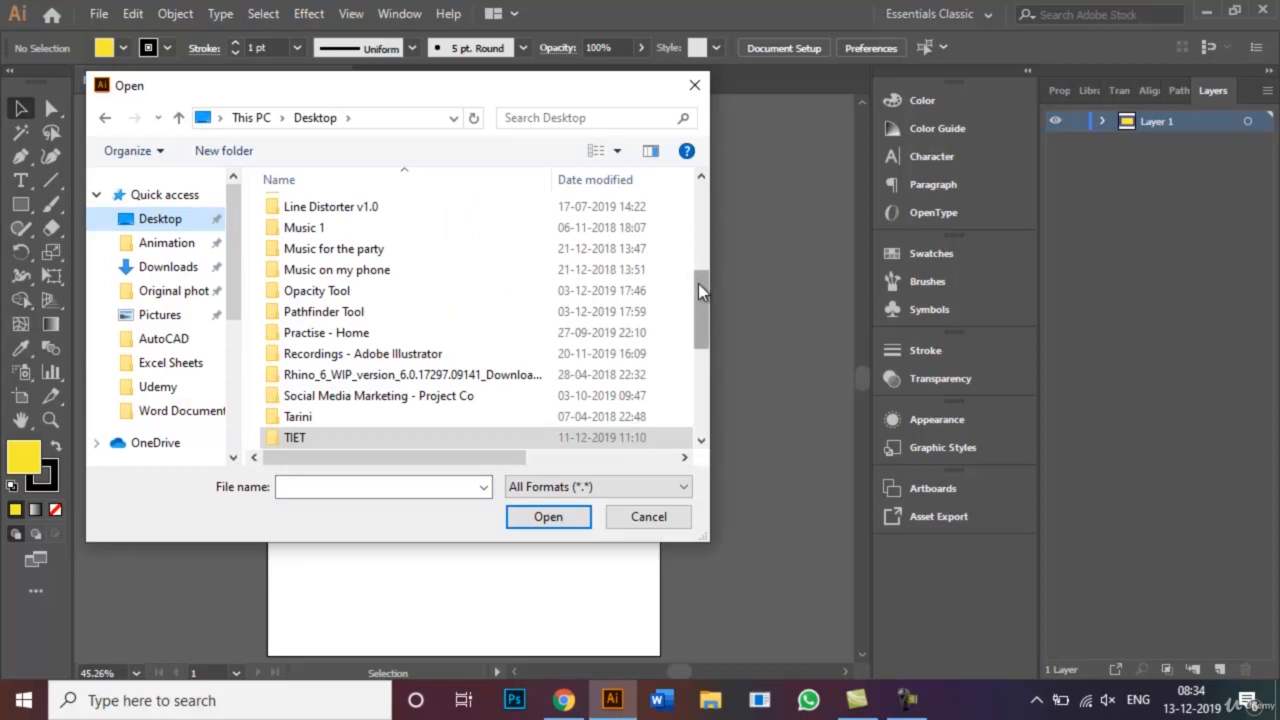
{"action": "left_click_drag", "start_coordinate": [698, 283], "coordinate": [700, 201]}
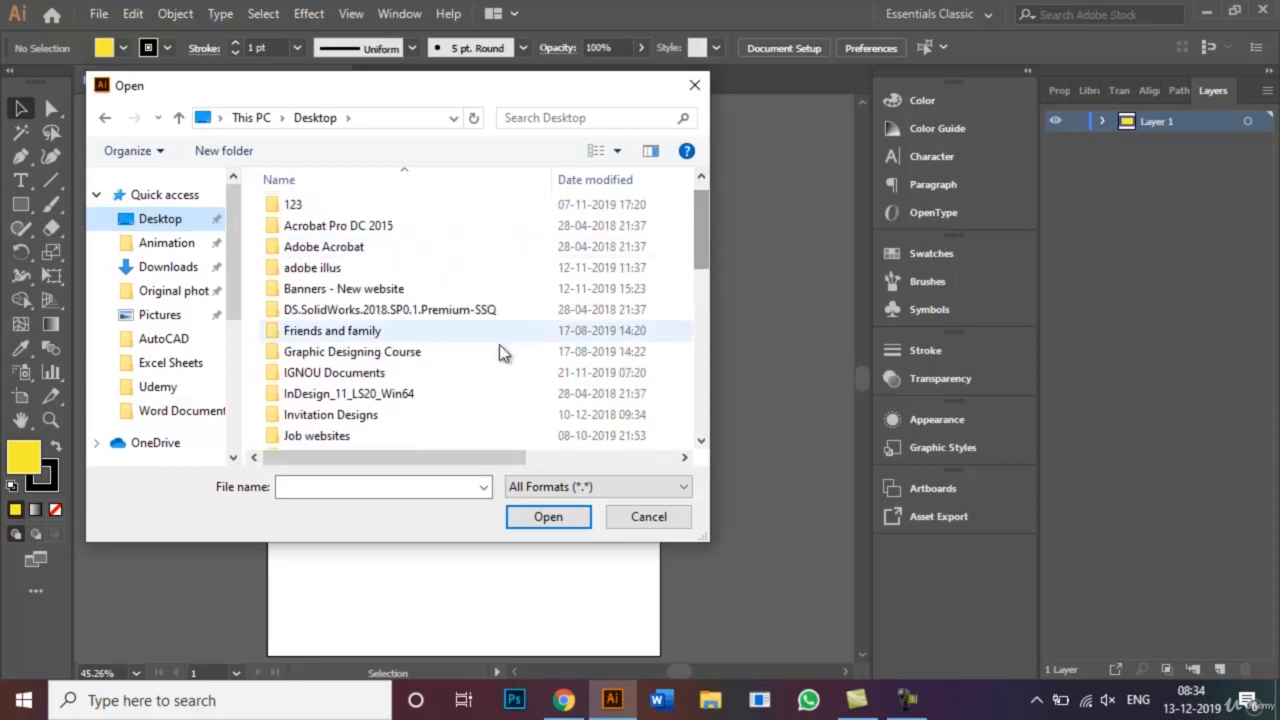
{"action": "left_click", "coordinate": [426, 353]}
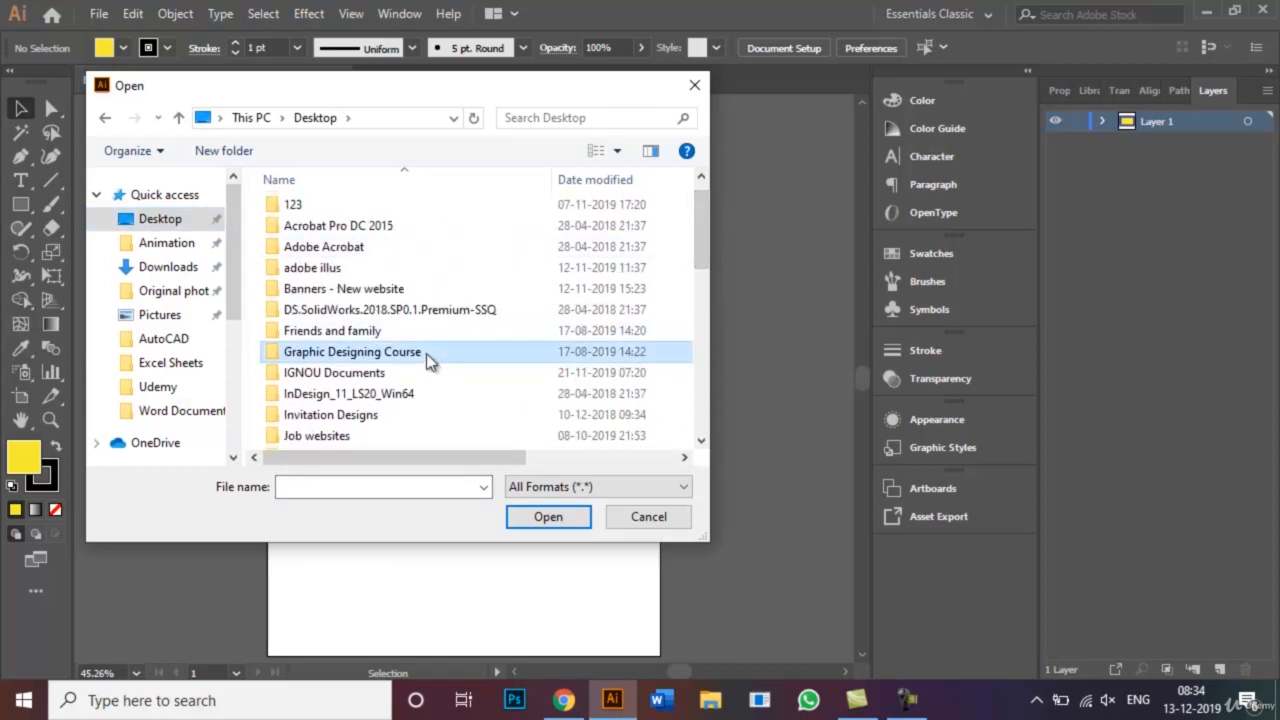
{"action": "double_click", "coordinate": [426, 353]}
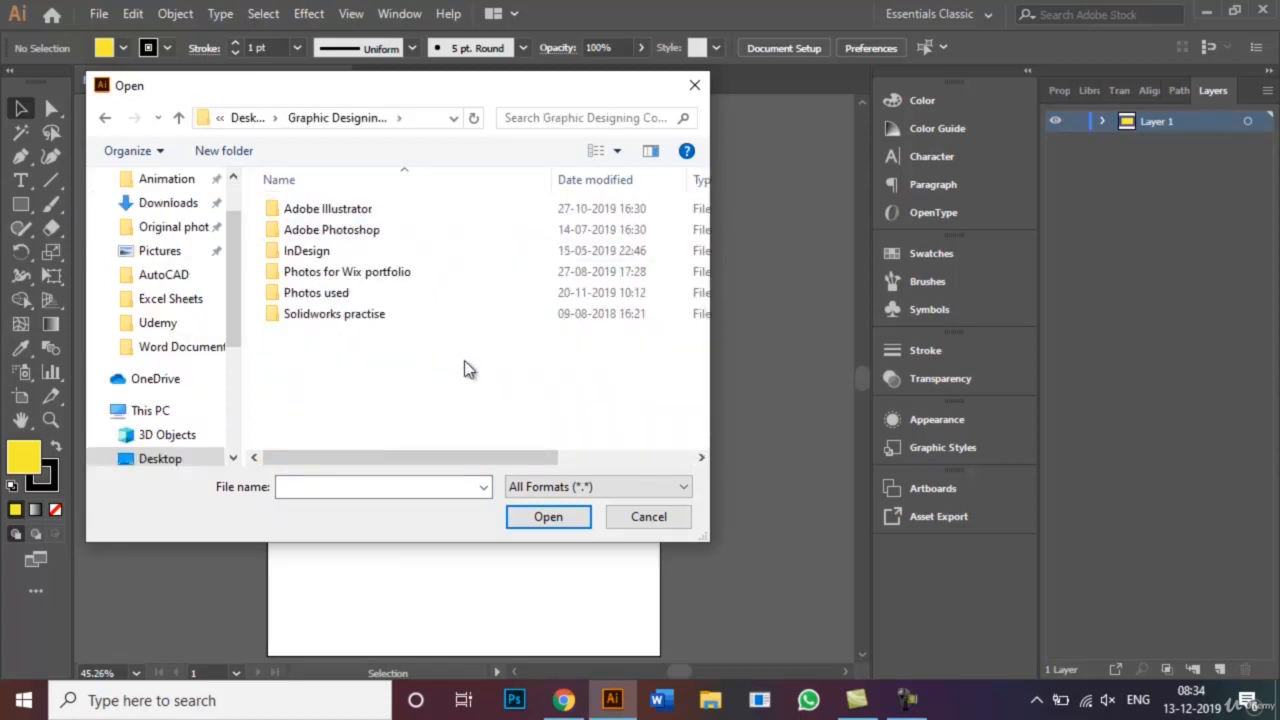
{"action": "left_click", "coordinate": [364, 280]}
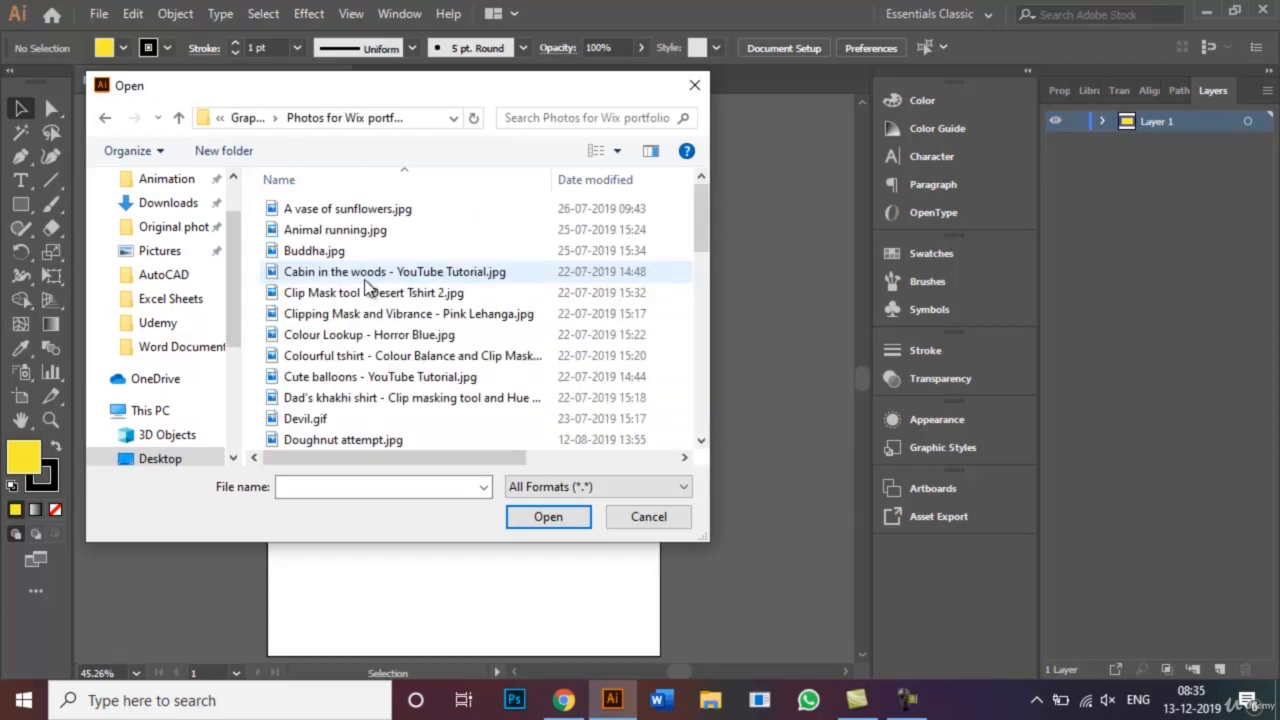
{"action": "left_click", "coordinate": [393, 253]}
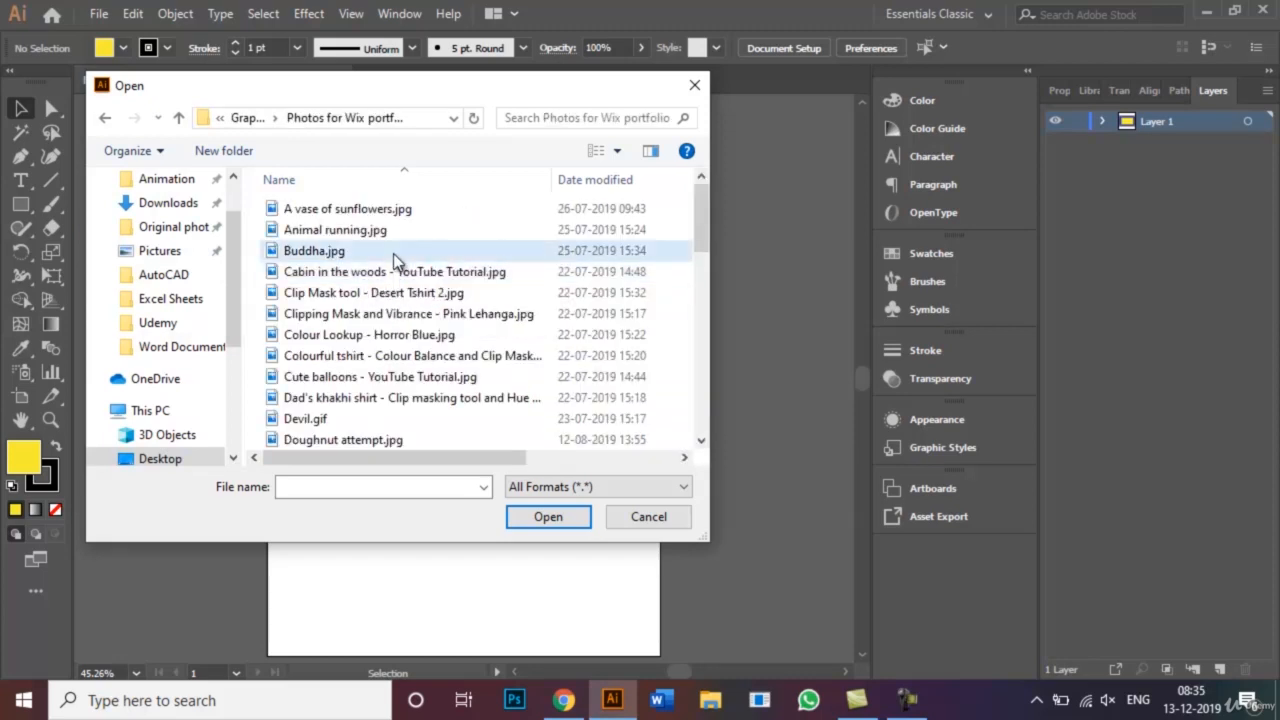
{"action": "left_click", "coordinate": [549, 516]}
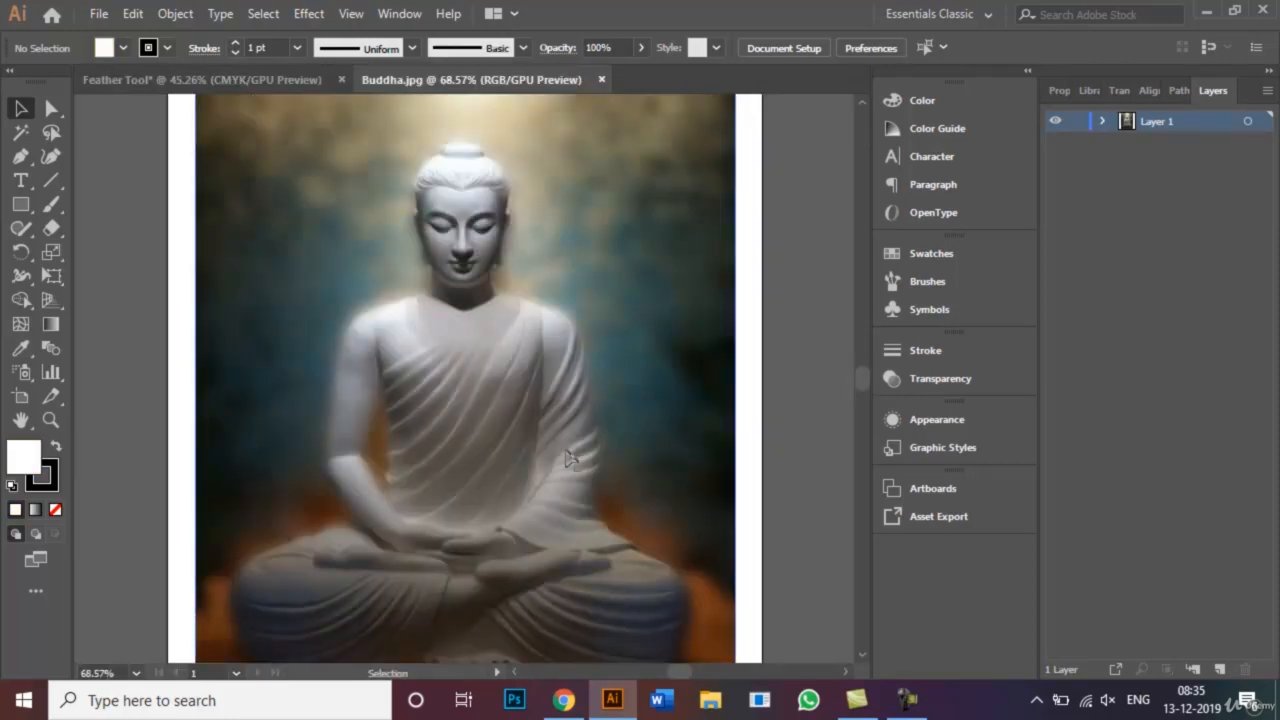
Step: Bring the Buddha image into the Feather Tool document, scale it down proportionally to fit centred below the blue rectangle, and deselect it
{"action": "key", "text": "ctrl+0"}
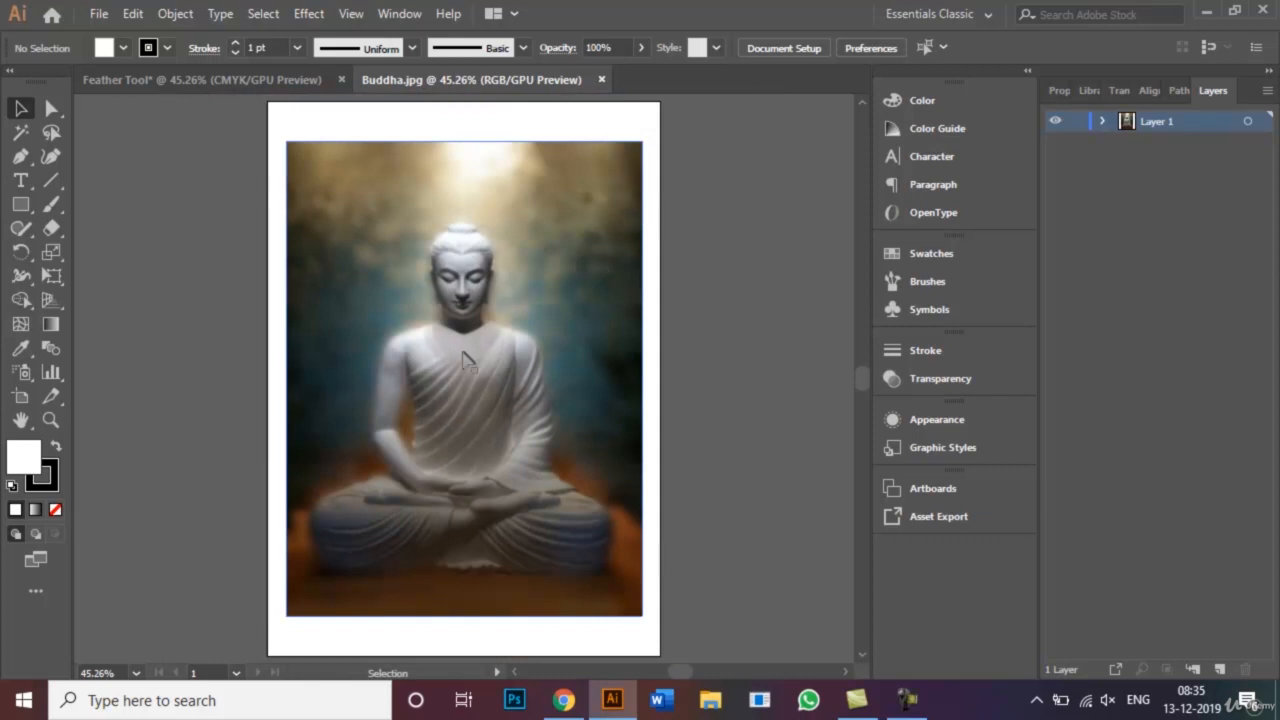
{"action": "mouse_move", "coordinate": [466, 366]}
{"action": "left_mouse_down"}
{"action": "mouse_move", "coordinate": [441, 262]}
{"action": "mouse_move", "coordinate": [389, 240]}
{"action": "mouse_move", "coordinate": [295, 135]}
{"action": "mouse_move", "coordinate": [283, 81]}
{"action": "mouse_move", "coordinate": [440, 477]}
{"action": "mouse_move", "coordinate": [458, 416]}
{"action": "left_mouse_up"}
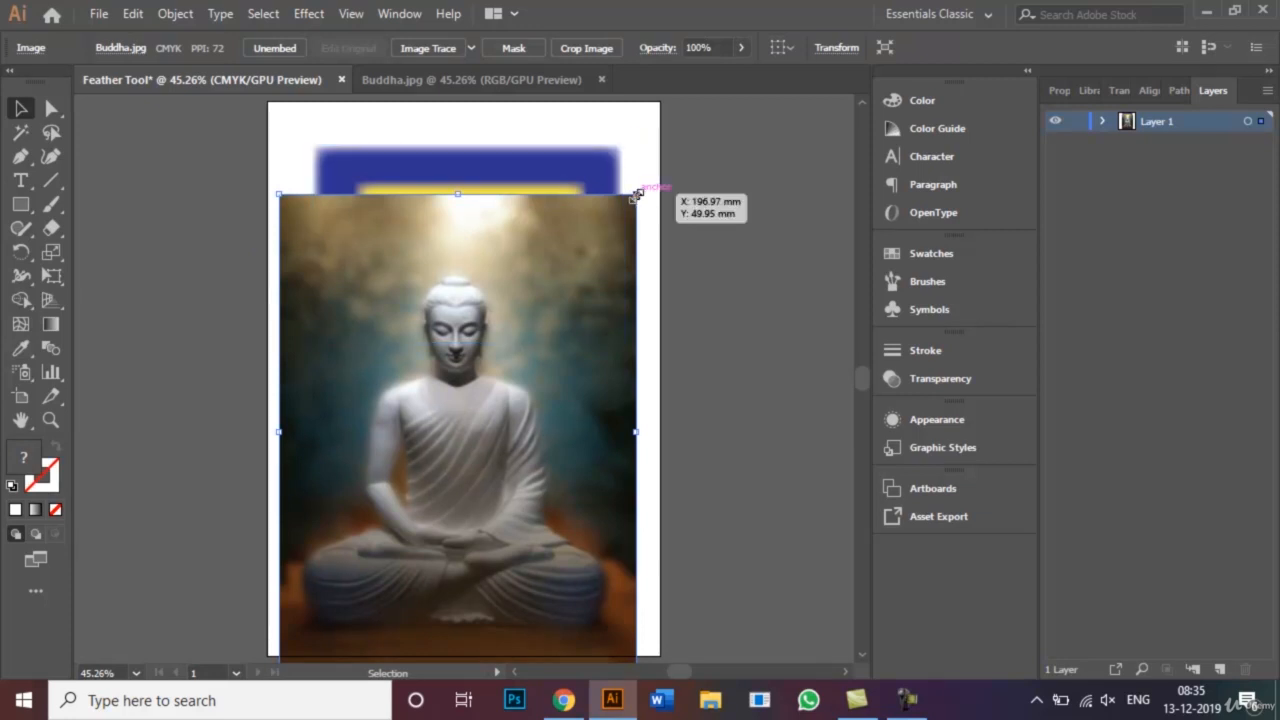
{"action": "key", "text": "shift"}
{"action": "left_click_drag", "start_coordinate": [636, 195], "coordinate": [577, 272]}
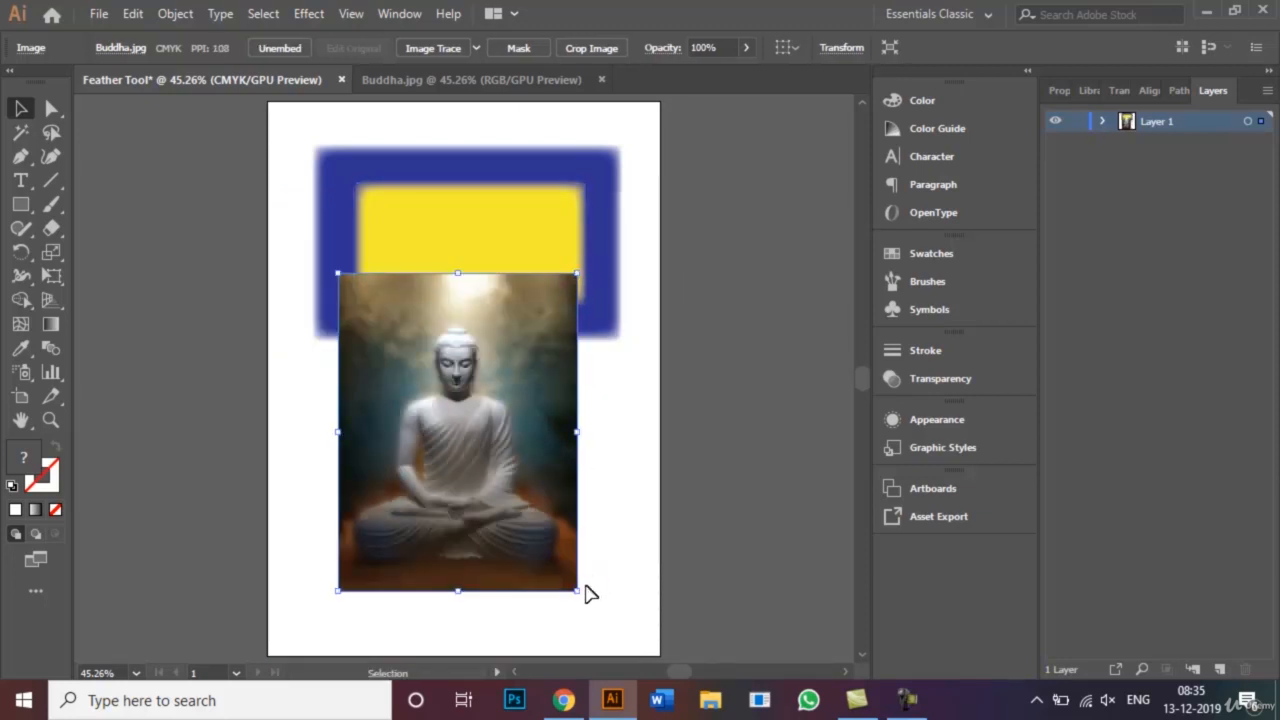
{"action": "left_click_drag", "start_coordinate": [586, 588], "coordinate": [550, 556]}
{"action": "left_click_drag", "start_coordinate": [455, 475], "coordinate": [455, 521]}
{"action": "left_click", "coordinate": [593, 503]}
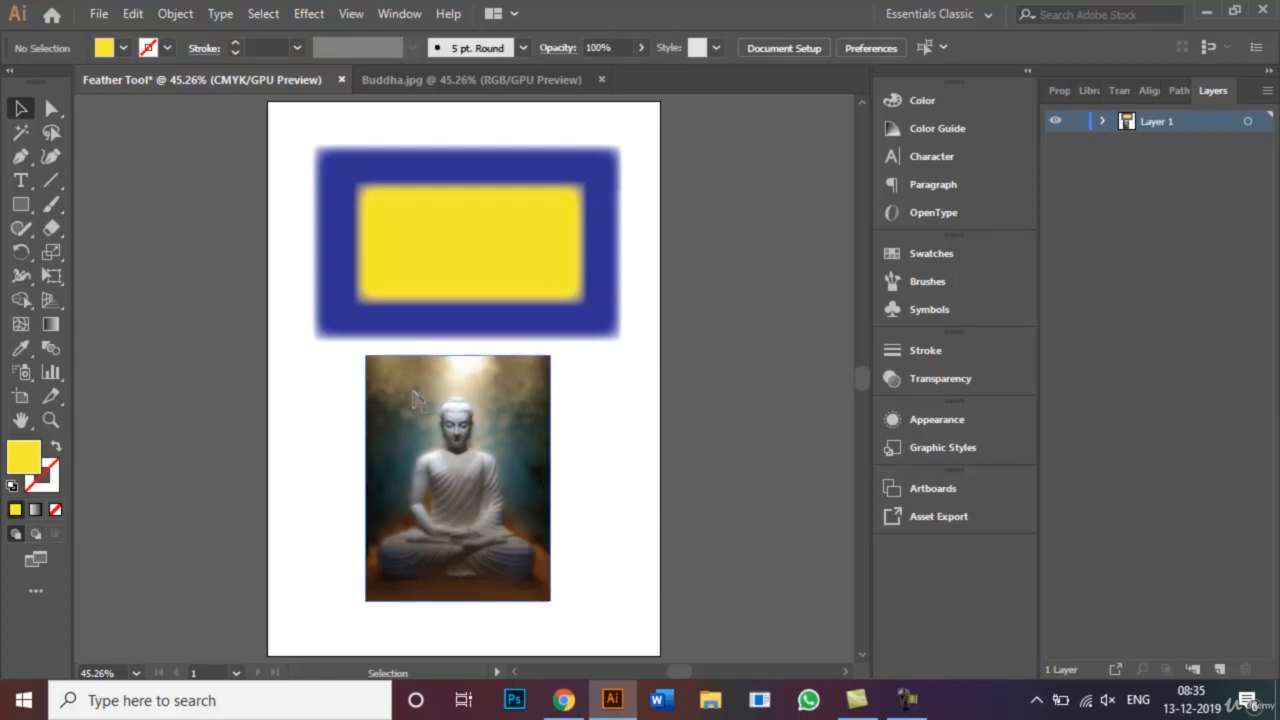
Step: Apply a Feather effect with a 3 mm radius and preview enabled to the Buddha image, and close the Buddha.jpg document
{"action": "left_click", "coordinate": [497, 403]}
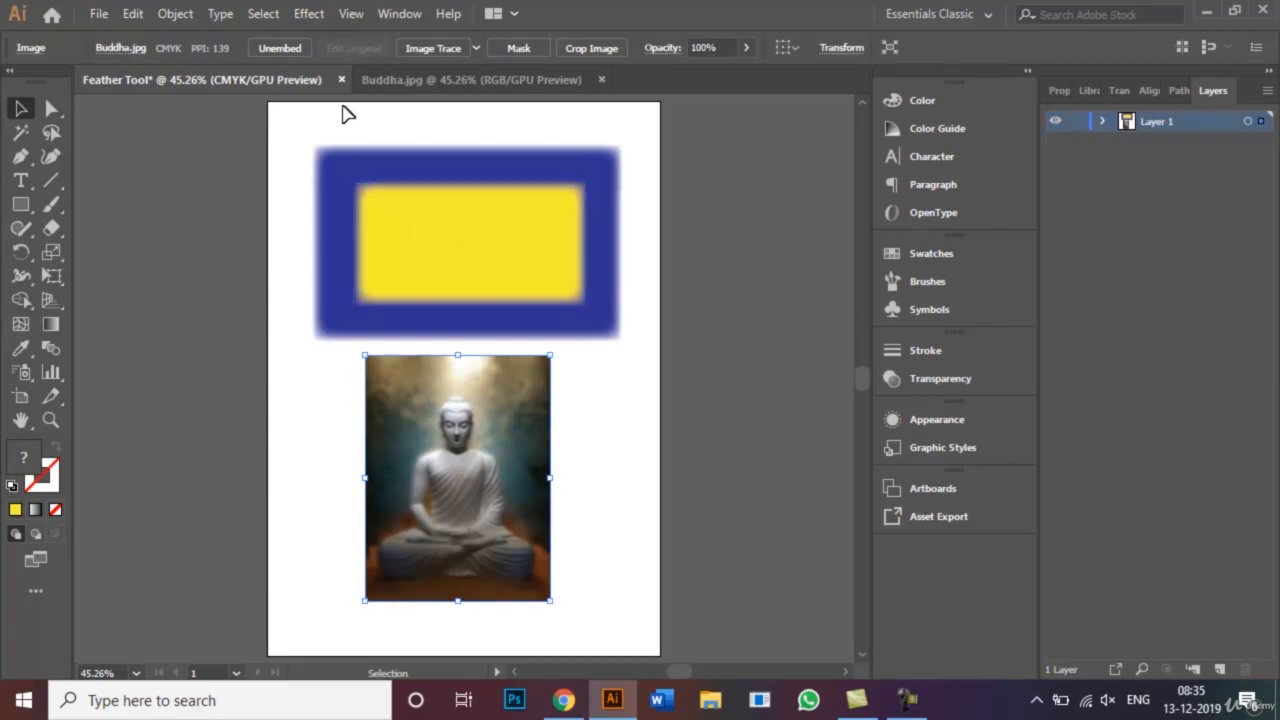
{"action": "left_click", "coordinate": [306, 14]}
{"action": "mouse_move", "coordinate": [436, 242]}
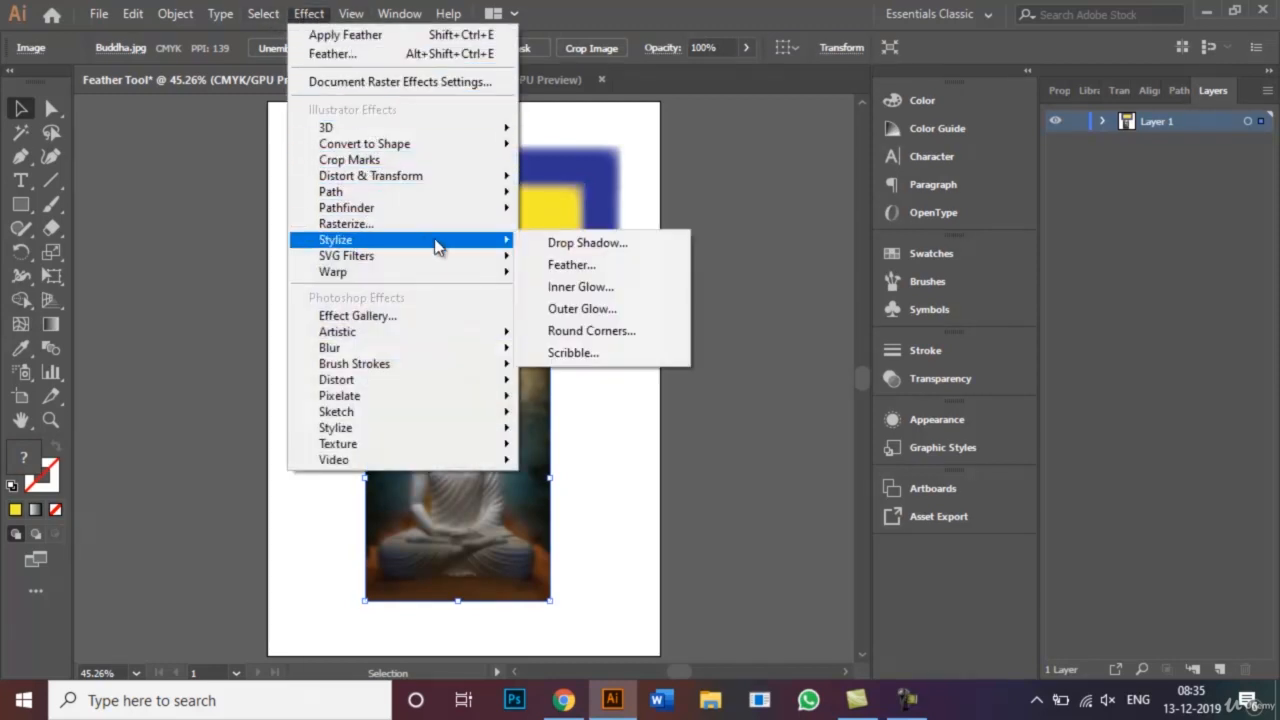
{"action": "left_click", "coordinate": [567, 266]}
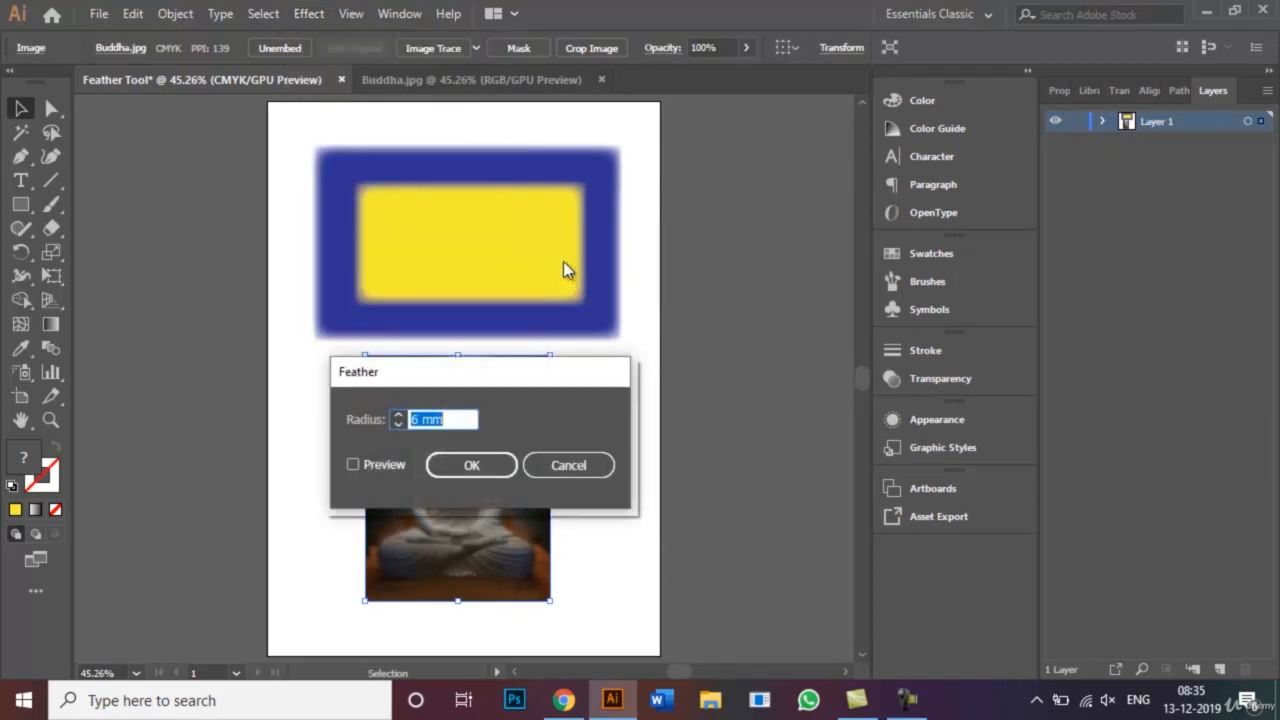
{"action": "left_click_drag", "start_coordinate": [546, 378], "coordinate": [786, 247]}
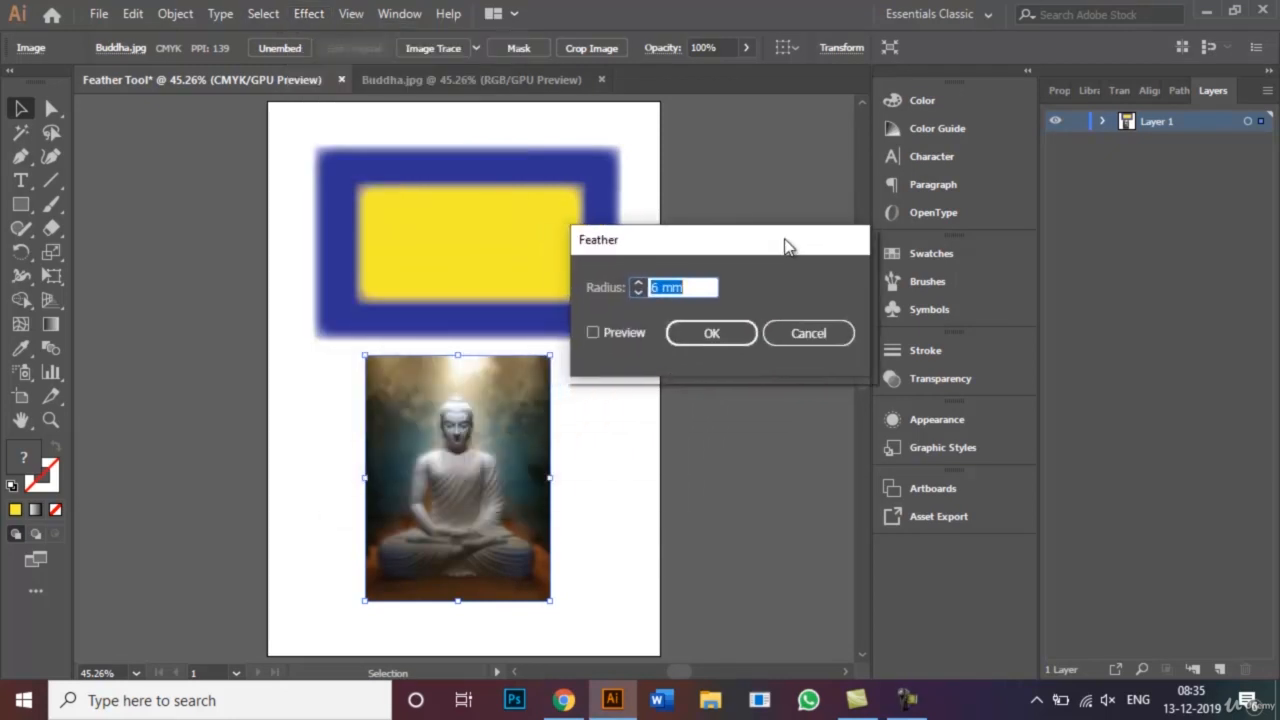
{"action": "left_click", "coordinate": [651, 288]}
{"action": "key", "text": "BackSpace"}
{"action": "type", "text": "3"}
{"action": "left_click", "coordinate": [593, 332]}
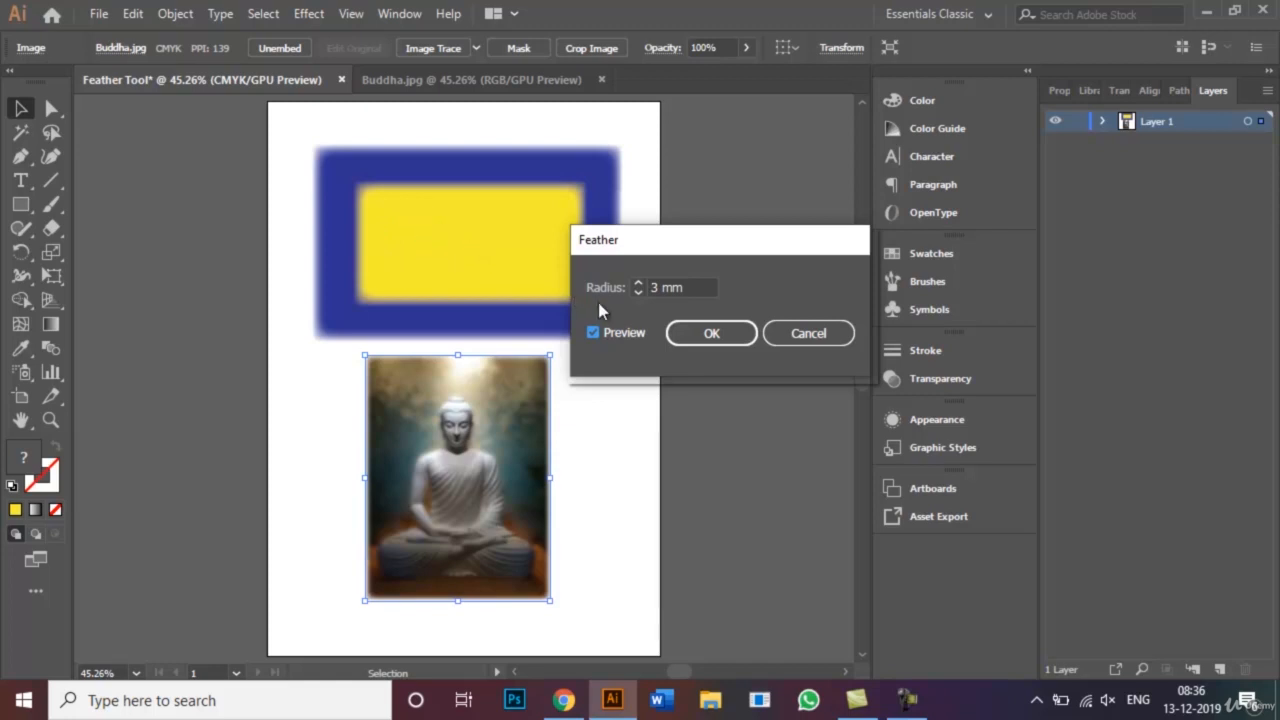
{"action": "left_click", "coordinate": [695, 335]}
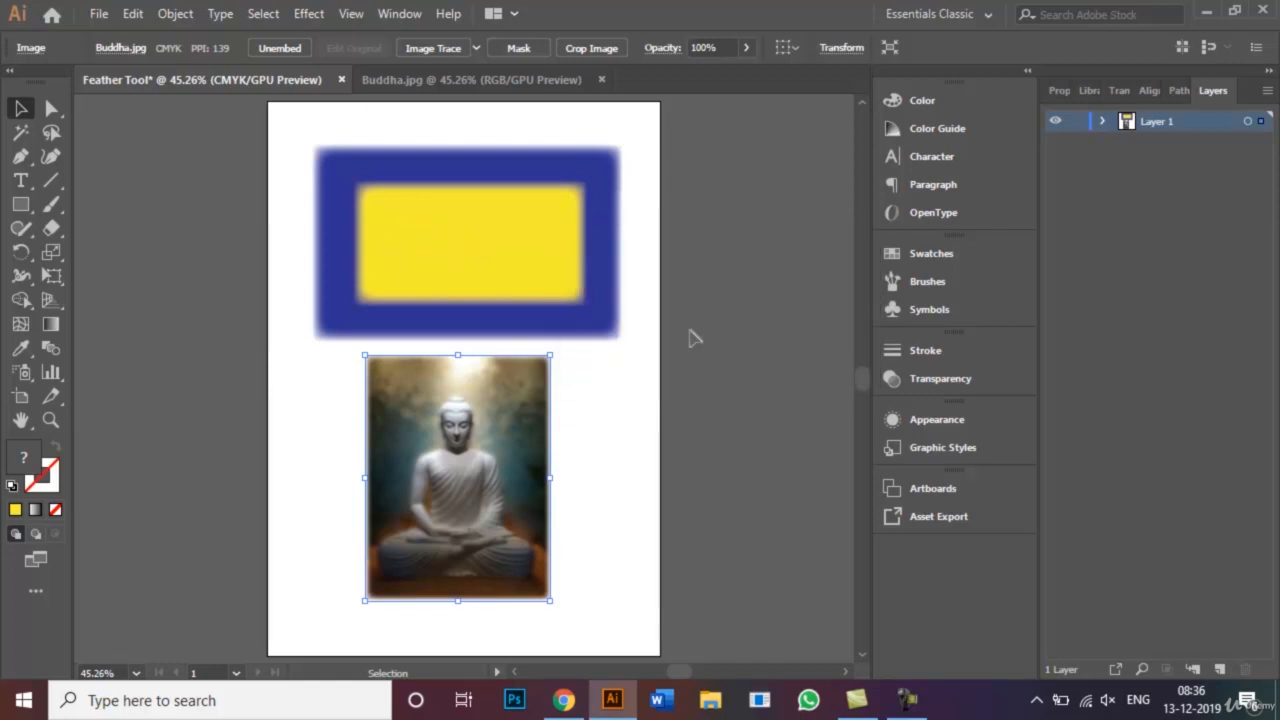
{"action": "left_click", "coordinate": [615, 409]}
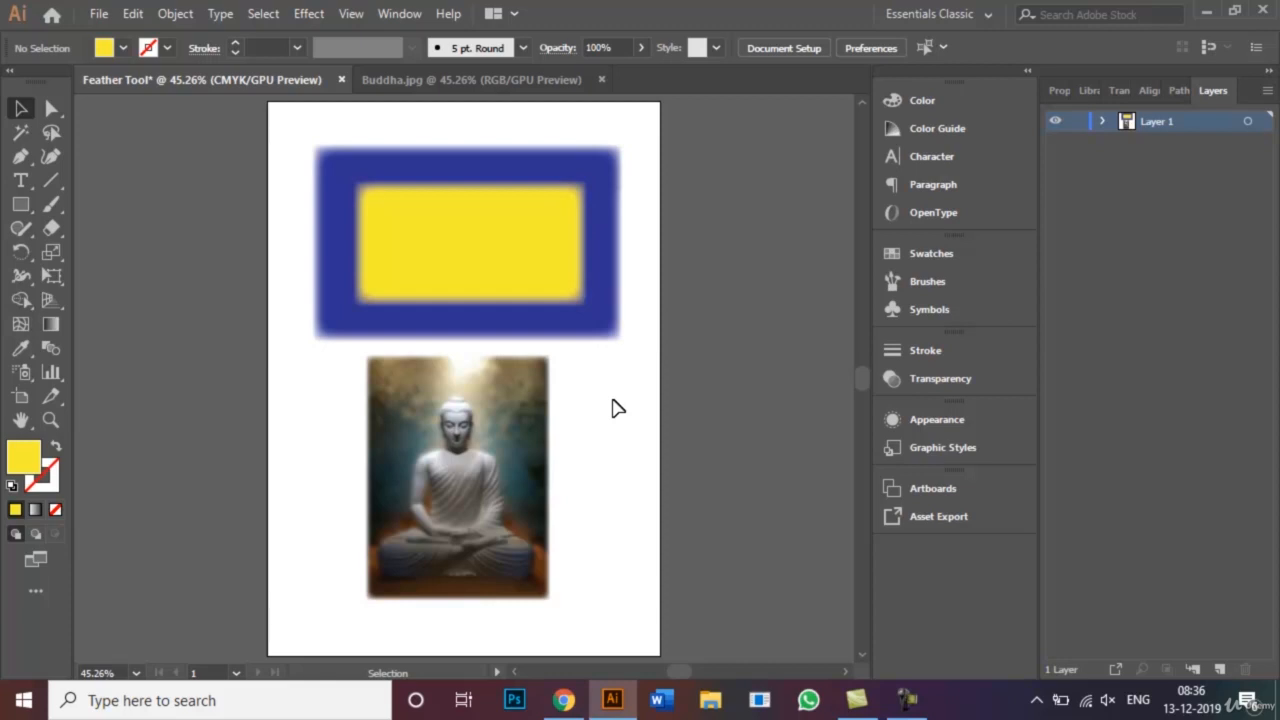
{"action": "left_click", "coordinate": [600, 79]}
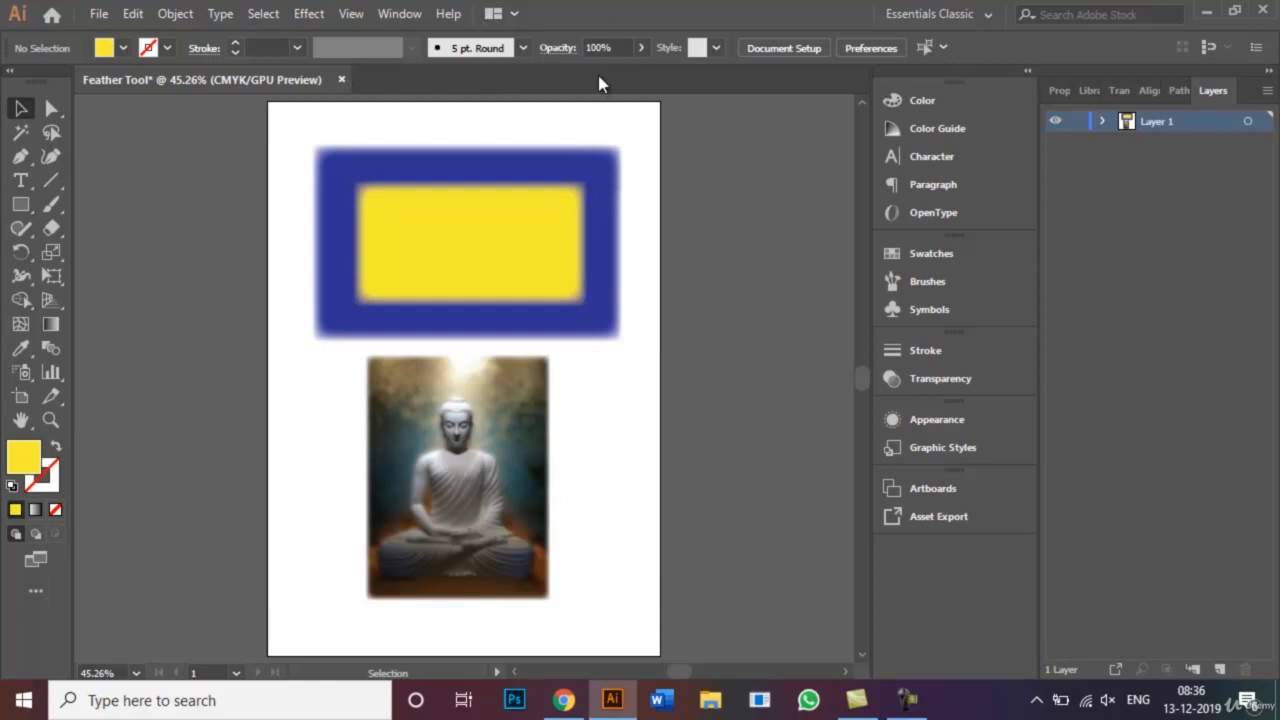
Step: Look at the Save As settings for storing the document in Adobe Illustrator format, and leave them without saving
{"action": "left_click", "coordinate": [99, 15]}
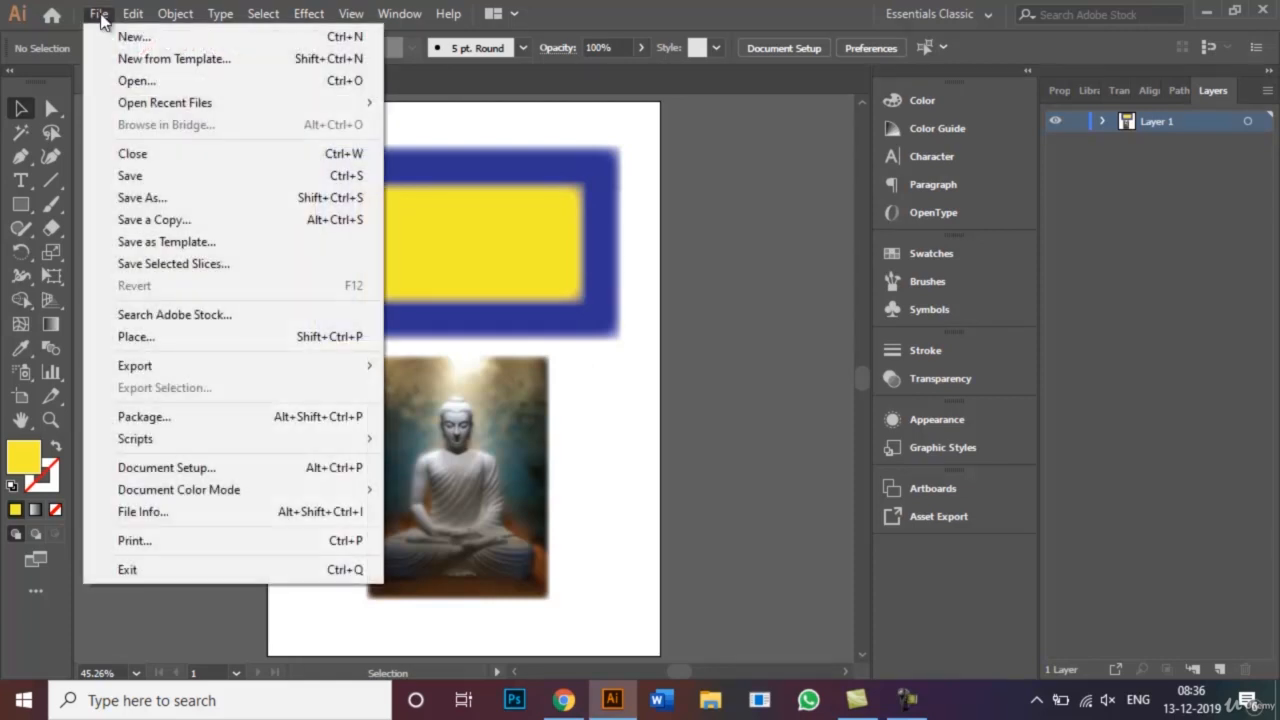
{"action": "left_click", "coordinate": [188, 198]}
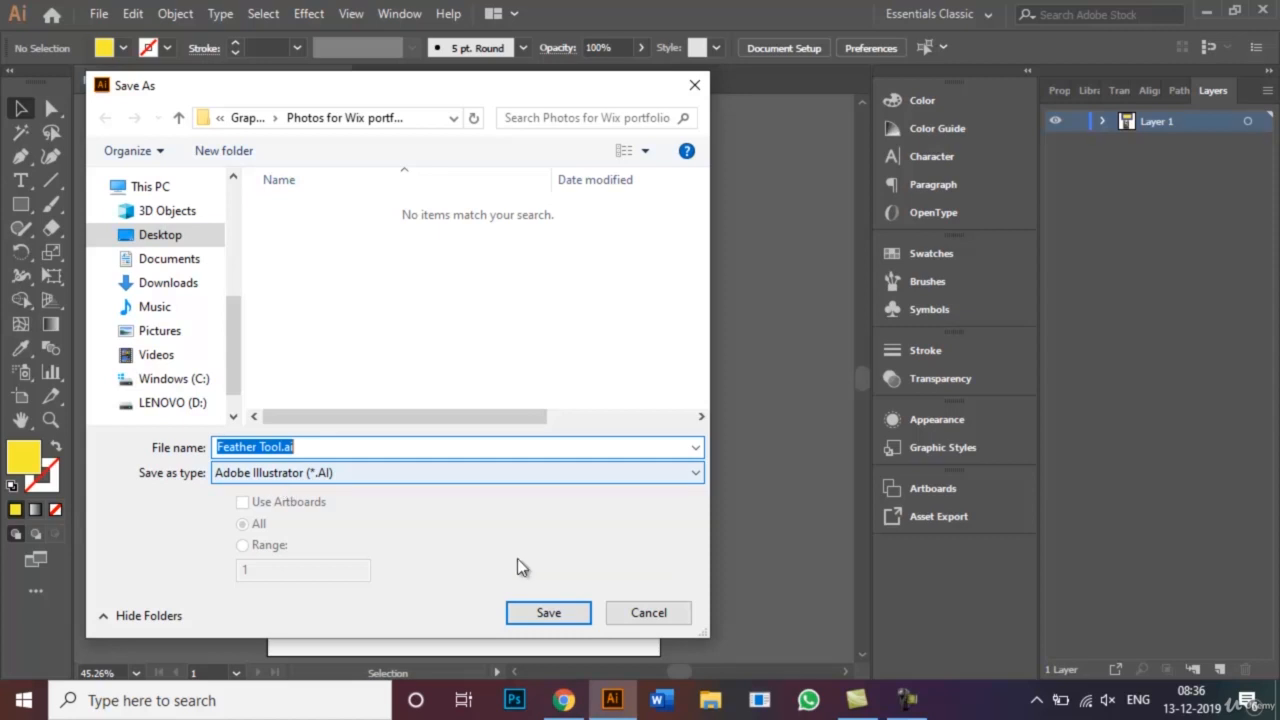
{"action": "left_click", "coordinate": [643, 614]}
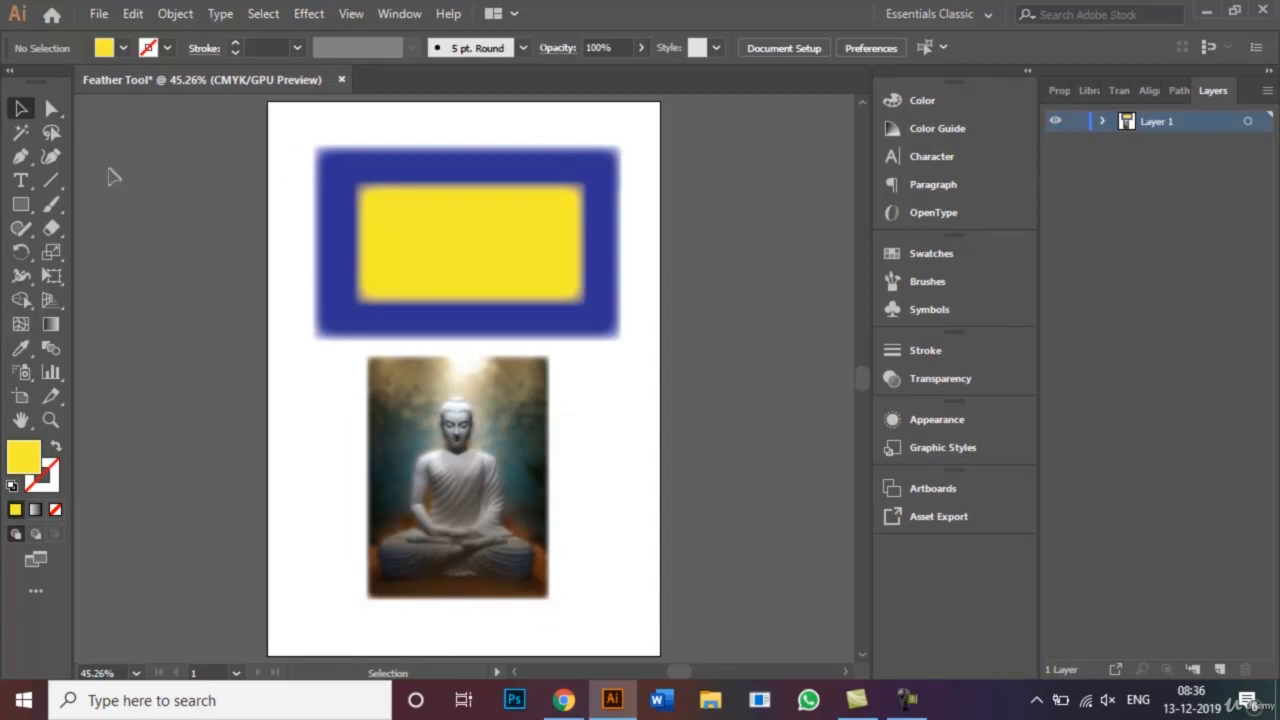
Step: Look through the file formats available in Export As, choose JPEG, and cancel the export
{"action": "left_click", "coordinate": [99, 14]}
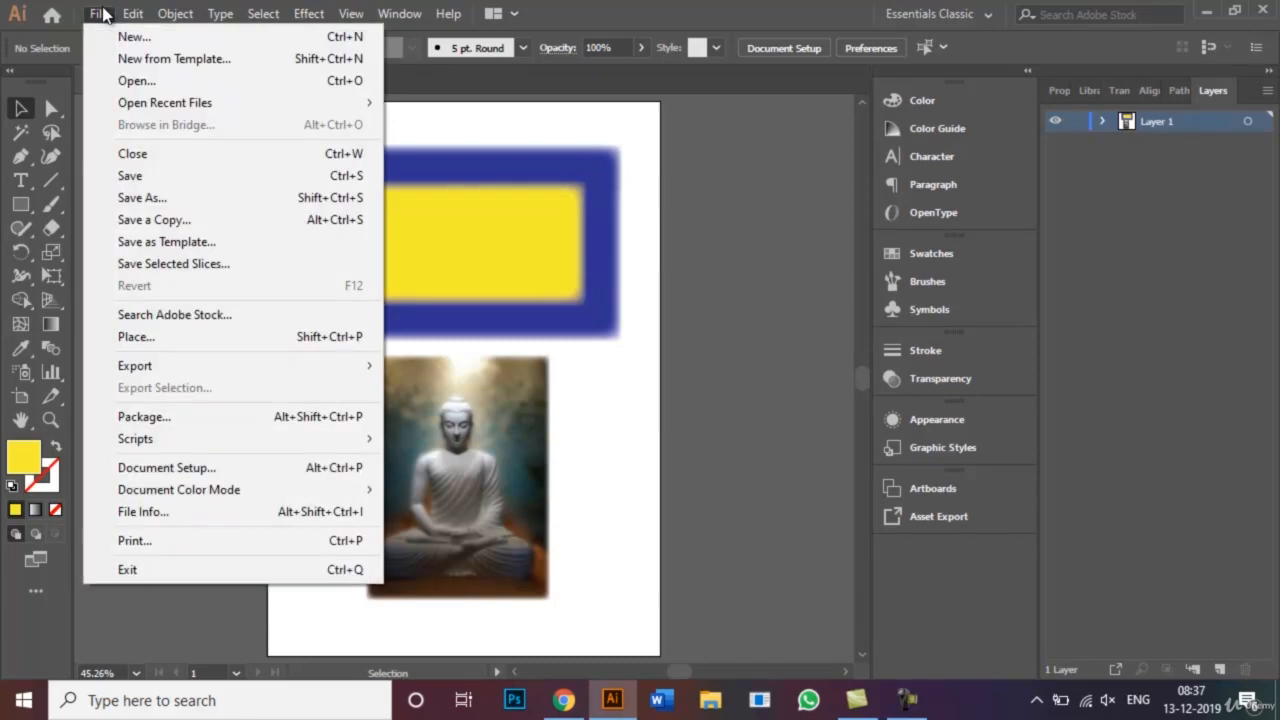
{"action": "mouse_move", "coordinate": [263, 367]}
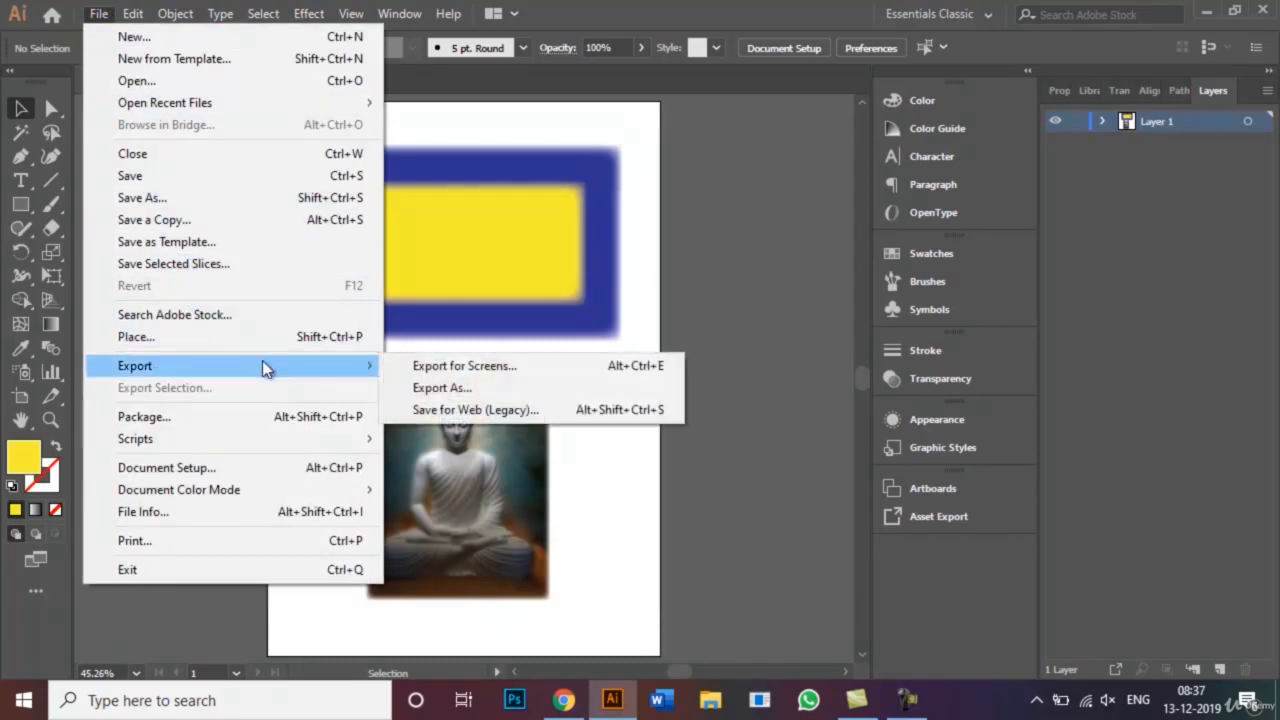
{"action": "left_click", "coordinate": [438, 384]}
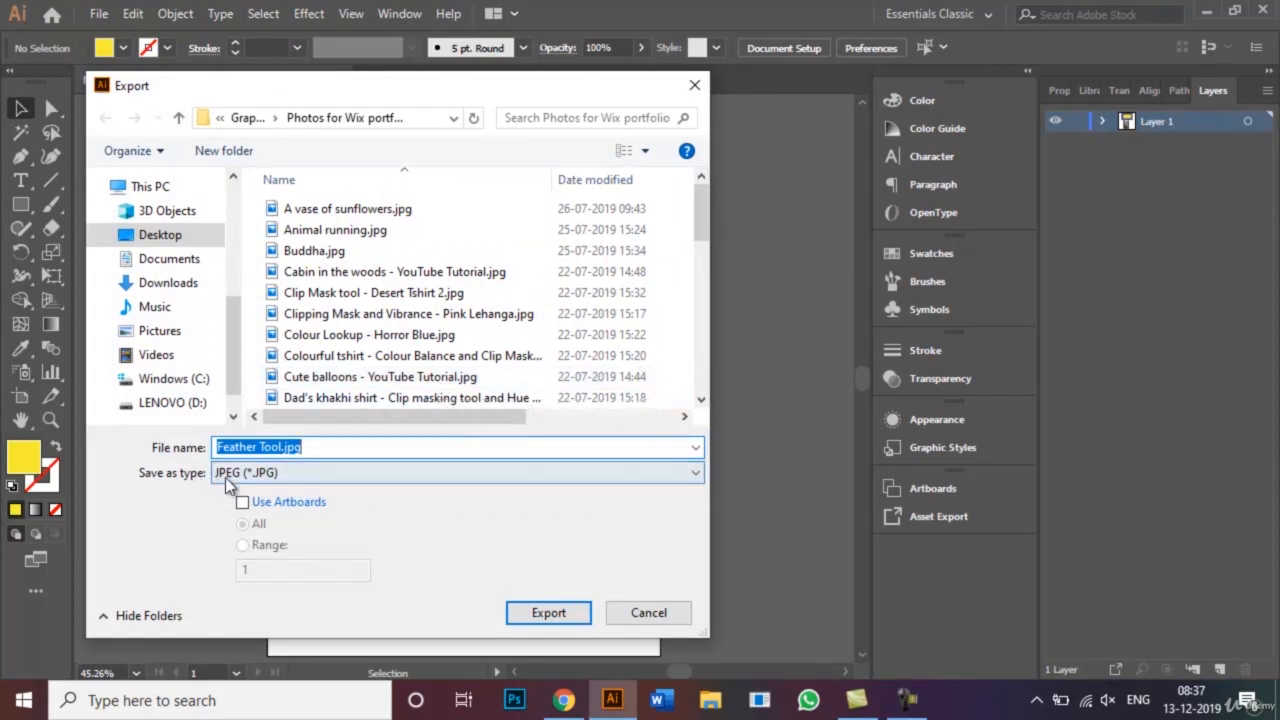
{"action": "left_click", "coordinate": [379, 472]}
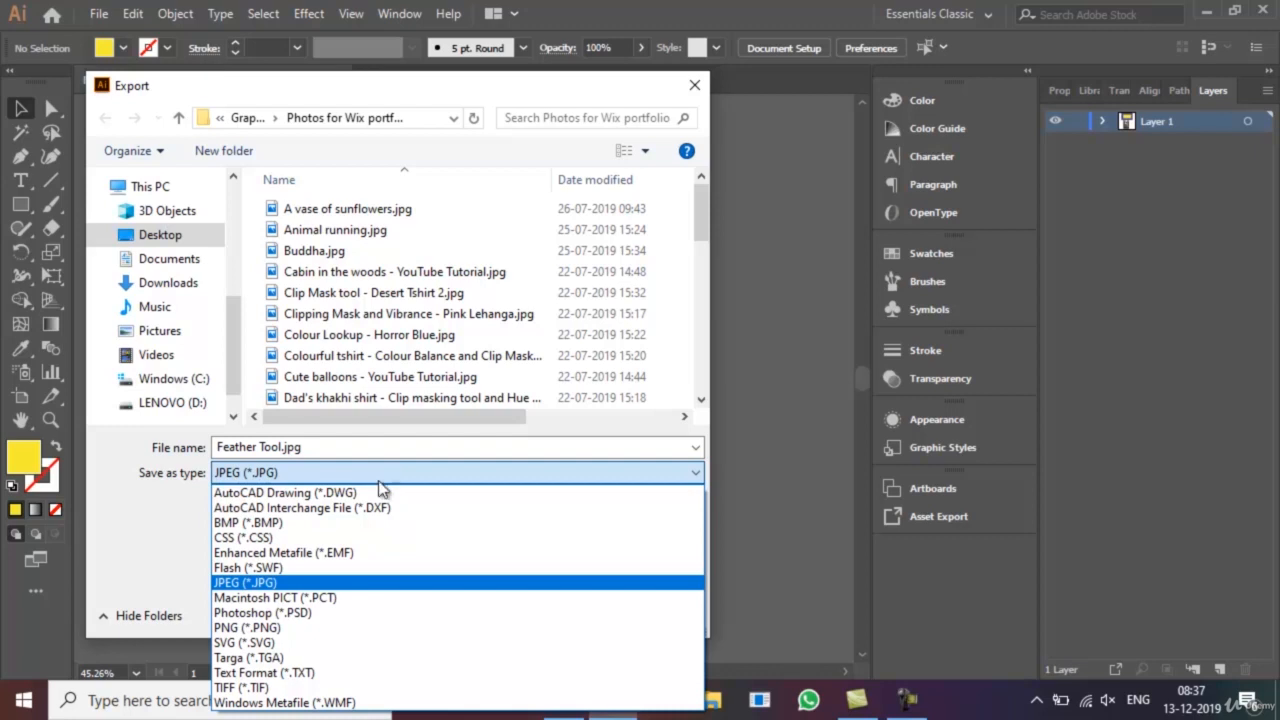
{"action": "left_click", "coordinate": [369, 584]}
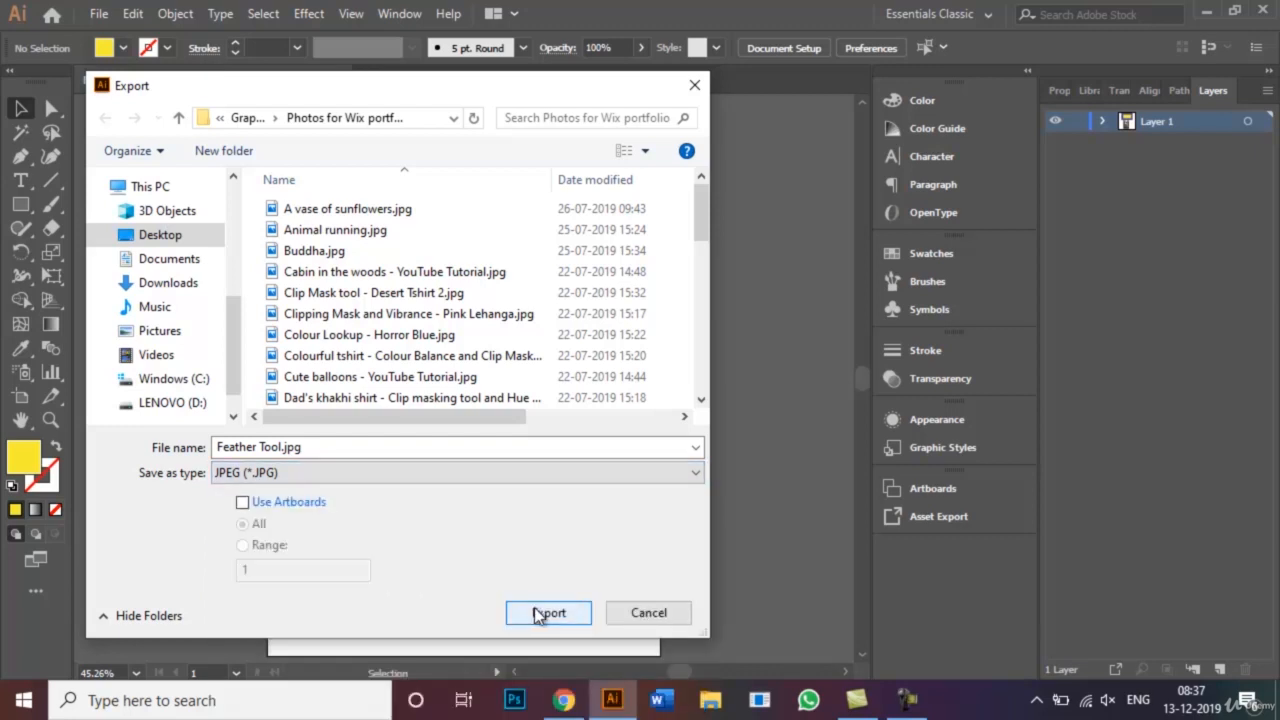
{"action": "left_click", "coordinate": [637, 612]}
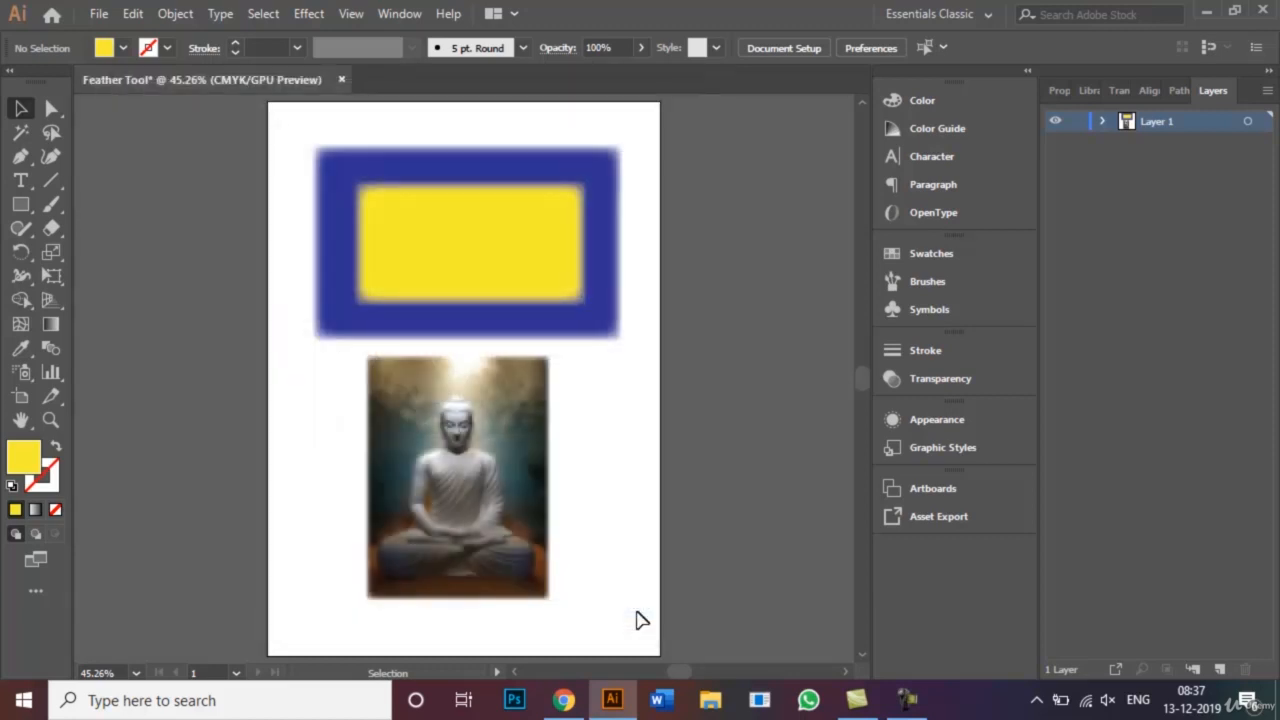